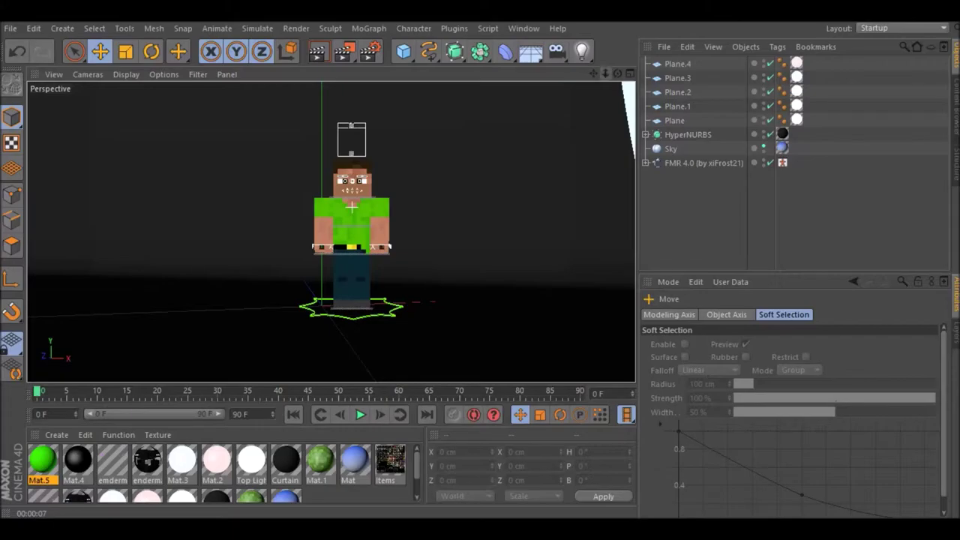
- Load Desktop > skins > unnamed.png as the FMR 4.0 rig's skin, giving it a teal jacket
scroll(360, 191, up, 3)
scroll(360, 192, up, 3)
click(360, 191)
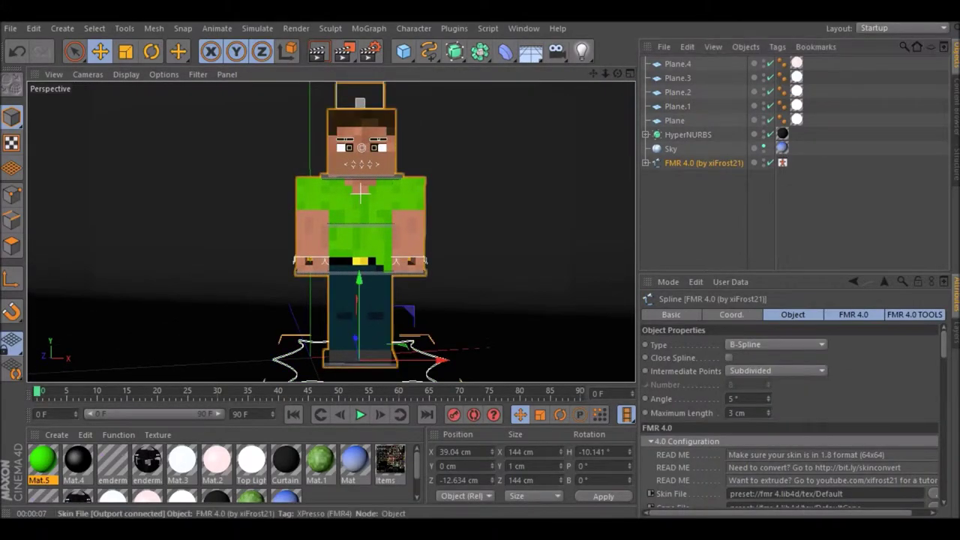
click(932, 494)
scroll(264, 187, down, 5)
double_click(264, 187)
scroll(262, 133, down, 1)
scroll(262, 134, down, 2)
scroll(262, 187, down, 2)
scroll(262, 187, down, 1)
double_click(176, 253)
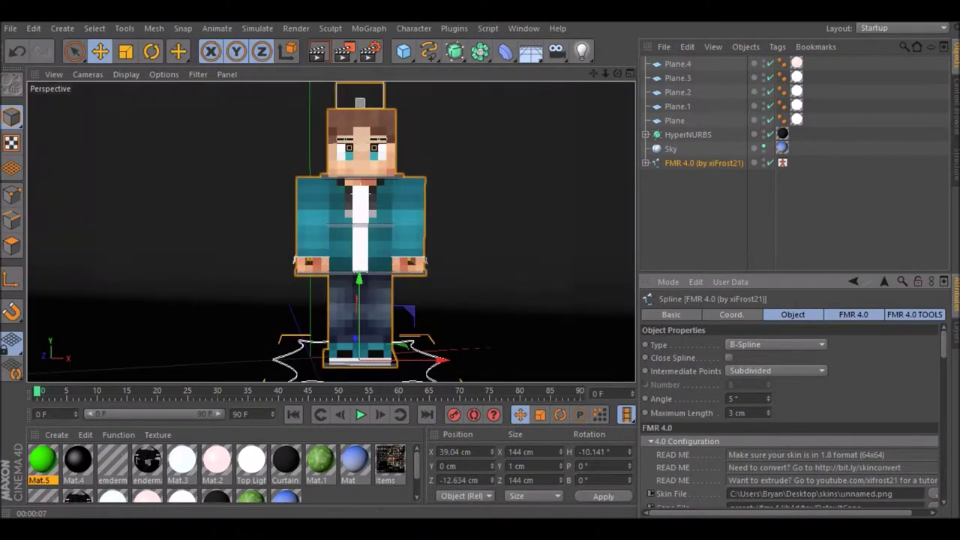
scroll(790, 415, down, 5)
- Undo the Rig Size change to keep 100%, and set the Right Pupil Color to cyan
drag(808, 429, 805, 428)
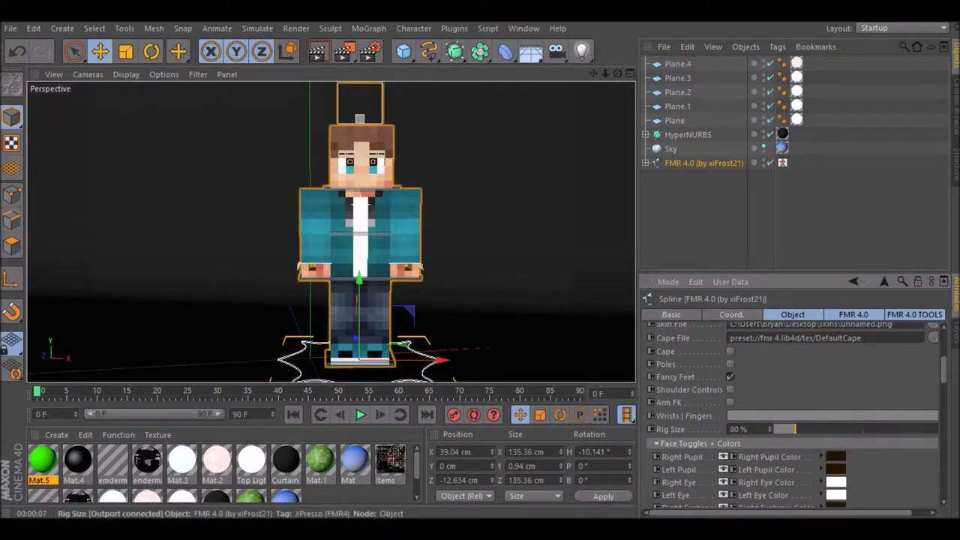
click(17, 51)
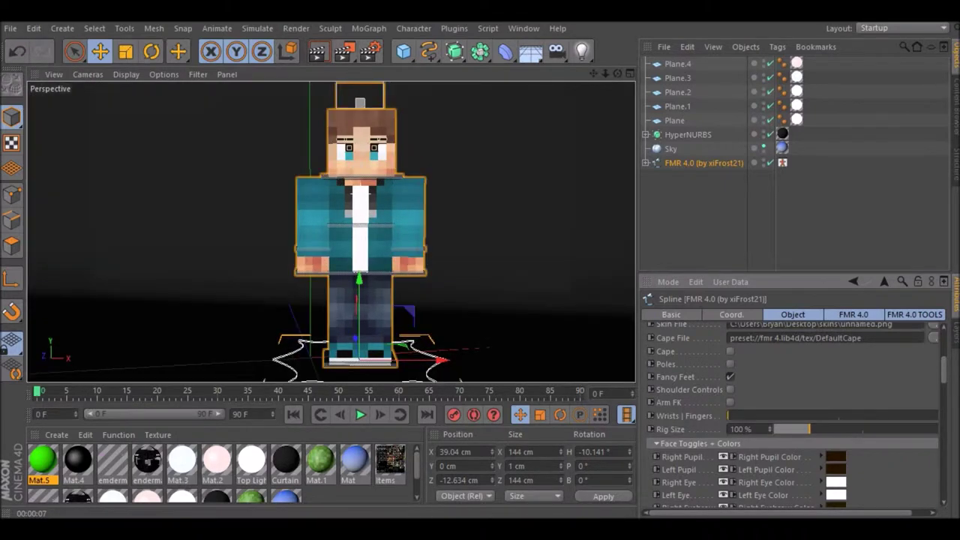
scroll(791, 415, down, 3)
scroll(791, 416, down, 5)
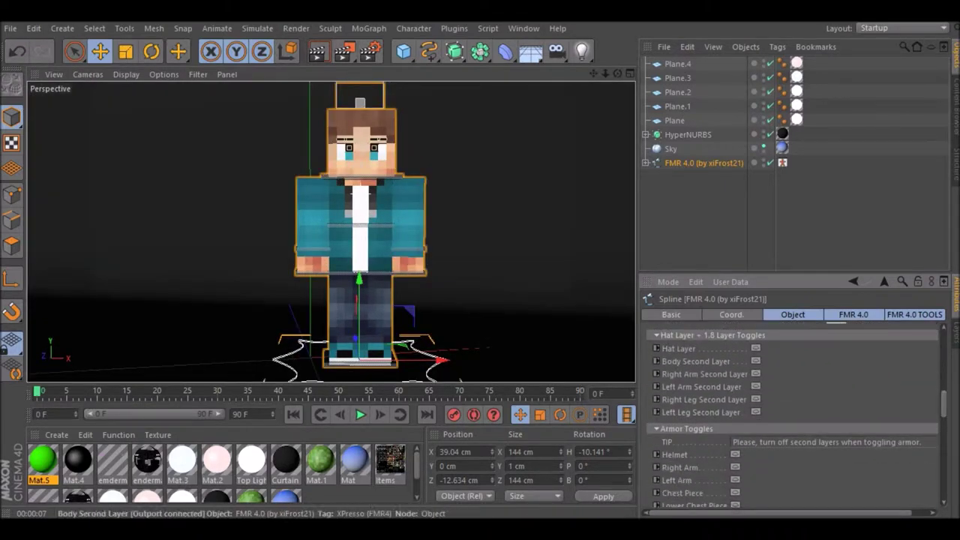
scroll(705, 399, down, 4)
scroll(705, 399, down, 1)
scroll(791, 413, up, 6)
scroll(791, 412, up, 6)
click(835, 404)
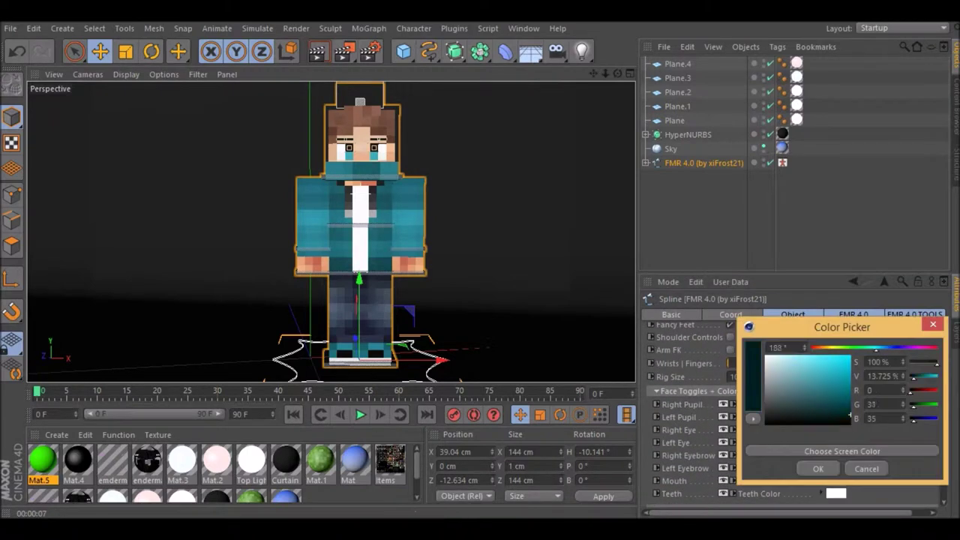
click(817, 469)
- Frame and pan the view to centre on the character's face
scroll(331, 233, up, 3)
scroll(331, 233, up, 2)
scroll(331, 233, up, 2)
key(o)
scroll(331, 232, up, 1)
scroll(330, 233, up, 3)
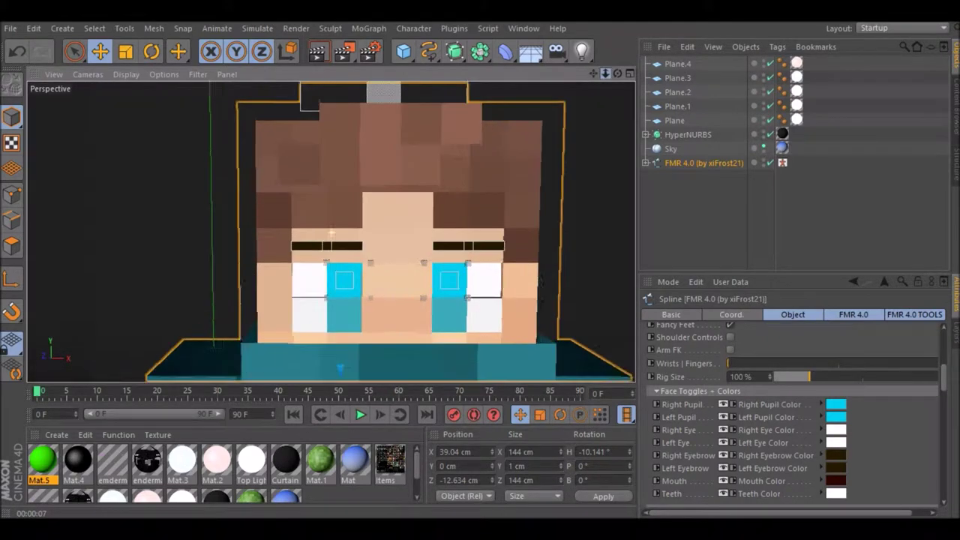
scroll(330, 232, up, 2)
alt+middle_drag(331, 233, 331, 196)
- Stretch the left and right pupil controls vertically, setting S.Y to 2 and 3
click(403, 242)
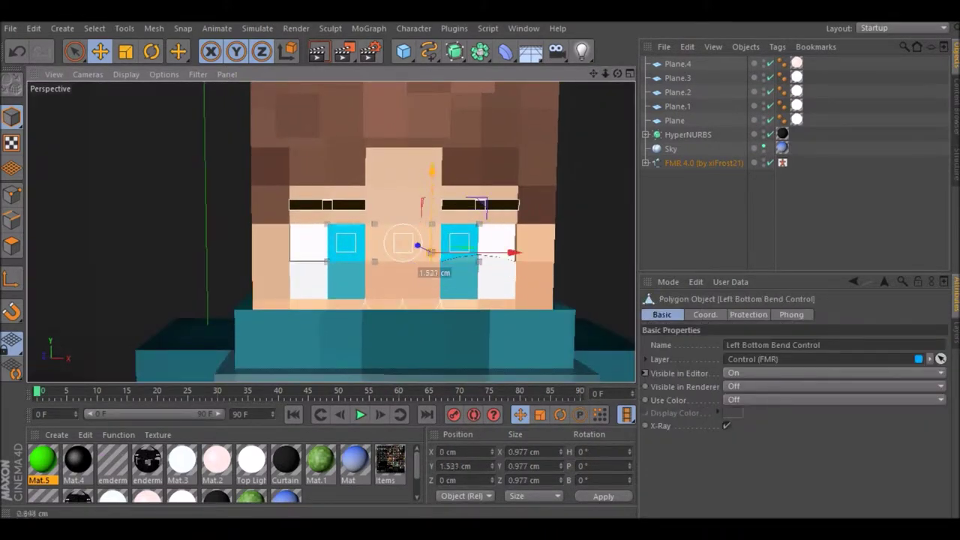
click(420, 255)
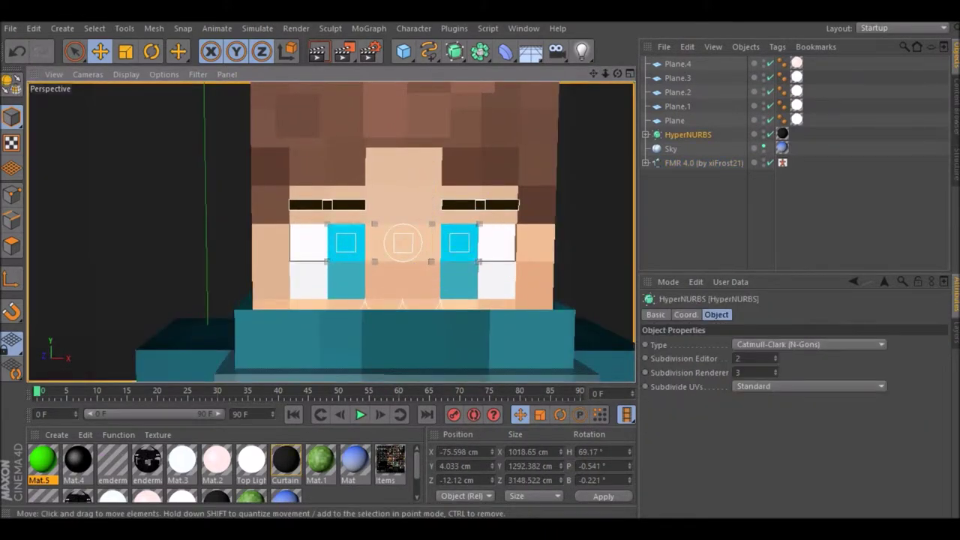
click(459, 242)
click(460, 242)
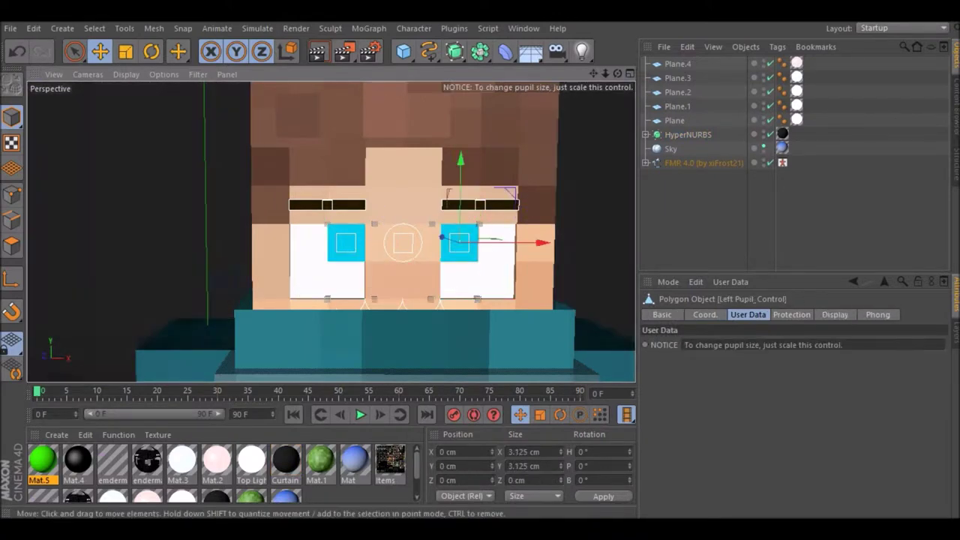
click(704, 314)
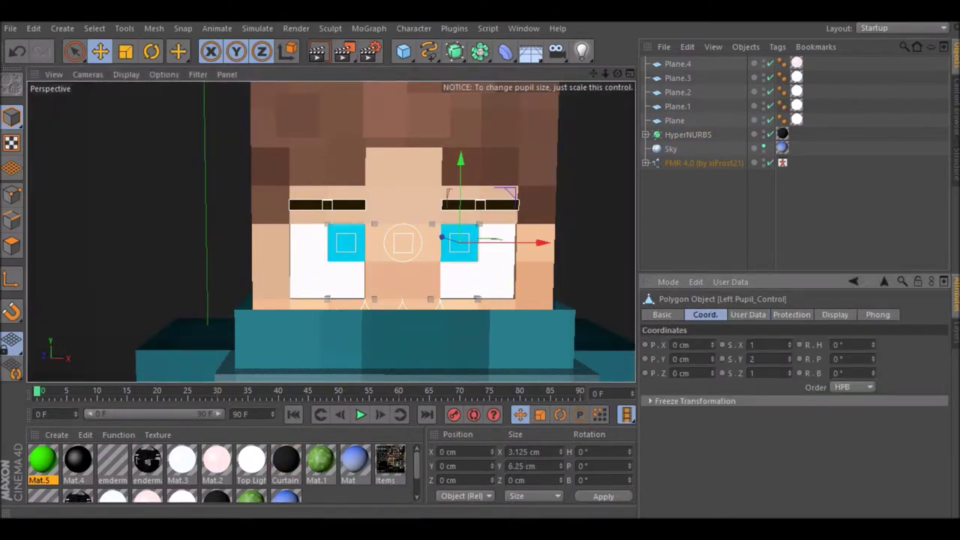
click(346, 242)
click(346, 242)
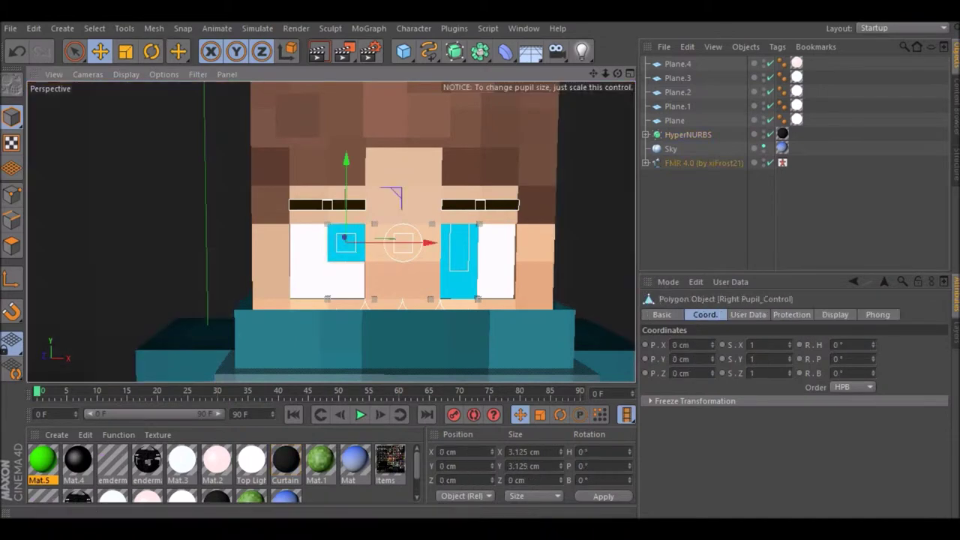
click(756, 359)
text(3)
key(Return)
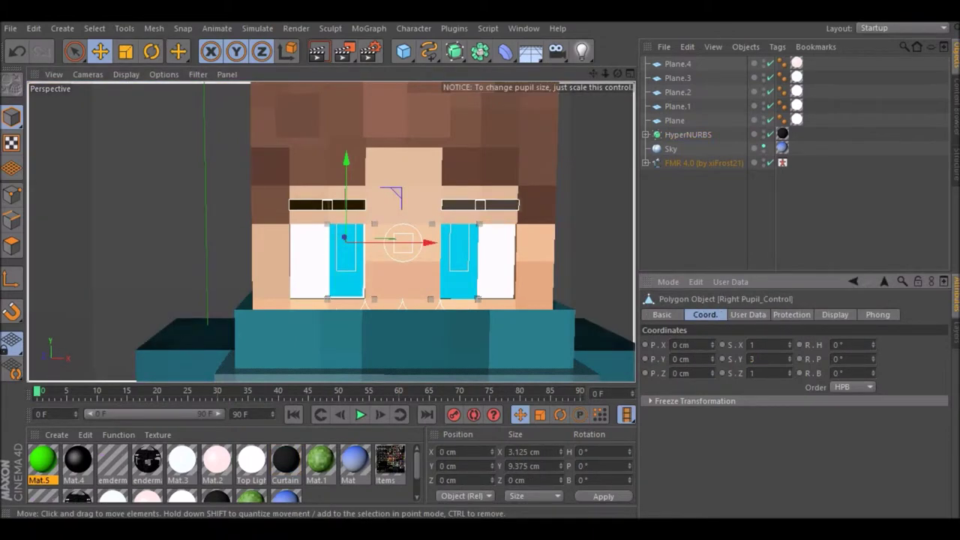
- Drag the right hand goal up and forward to raise the arm
scroll(328, 233, down, 4)
scroll(348, 228, down, 3)
scroll(348, 228, down, 2)
alt+middle_drag(348, 228, 390, 150)
mouse_move(341, 294)
mouse_down()
mouse_move(318, 292)
mouse_move(315, 281)
mouse_up()
- Move the left hand goal into position and raise the waist slightly
mouse_move(495, 299)
mouse_down()
mouse_move(496, 279)
mouse_move(487, 288)
mouse_up()
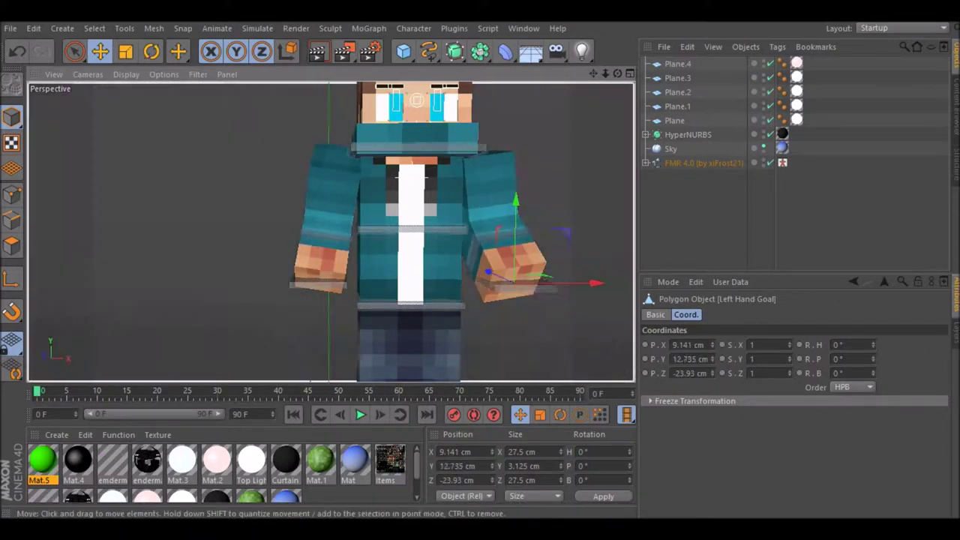
click(419, 321)
scroll(405, 225, down, 3)
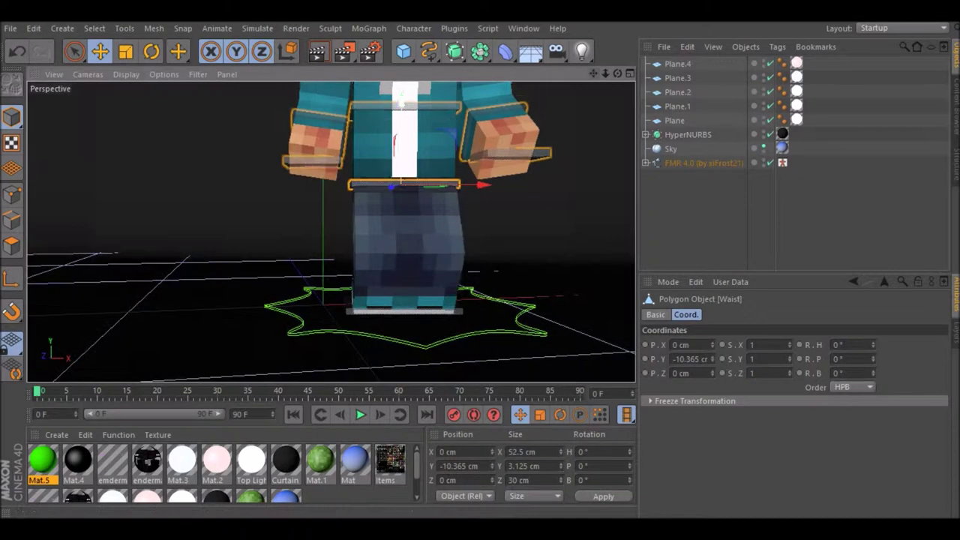
drag(401, 114, 401, 93)
- Step the right foot goal forward to Z 12.302 cm and move the left foot back
drag(379, 303, 360, 298)
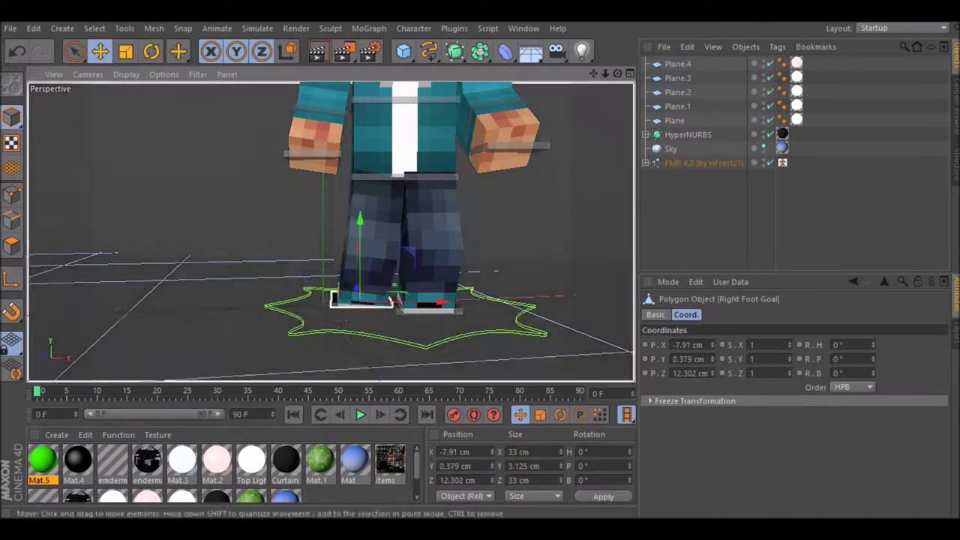
click(417, 307)
drag(418, 307, 409, 298)
scroll(330, 232, up, 3)
scroll(330, 232, down, 3)
click(703, 163)
scroll(330, 232, down, 2)
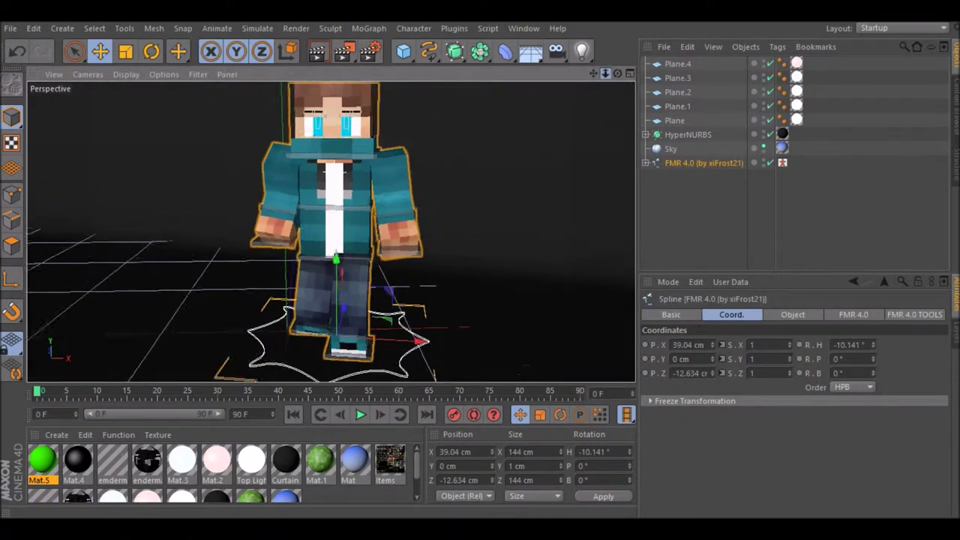
mouse_move(617, 74)
mouse_down()
mouse_move(569, 82)
mouse_move(600, 75)
mouse_up()
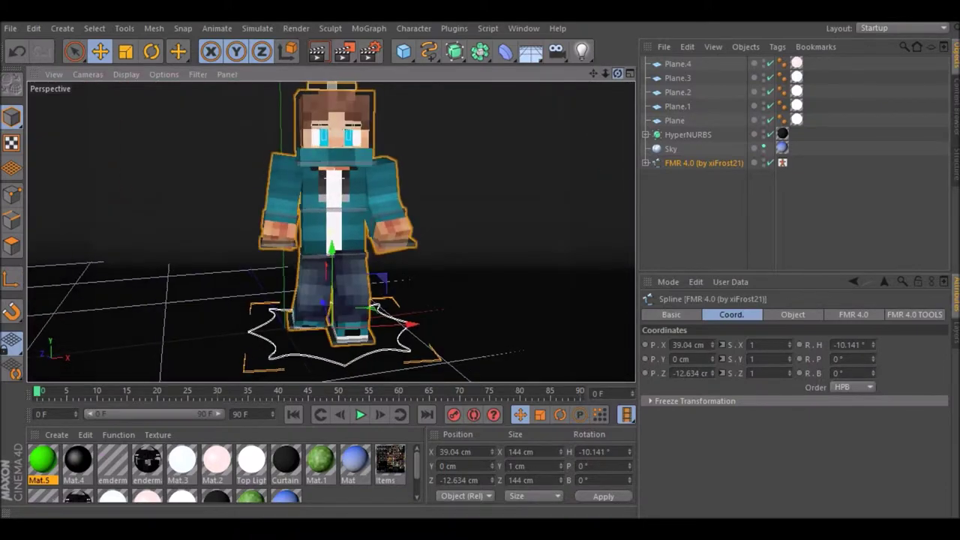
- Give the right hand Sword 5, turn the head about 11.6° heading, and open the Content Browser
click(335, 161)
key(r)
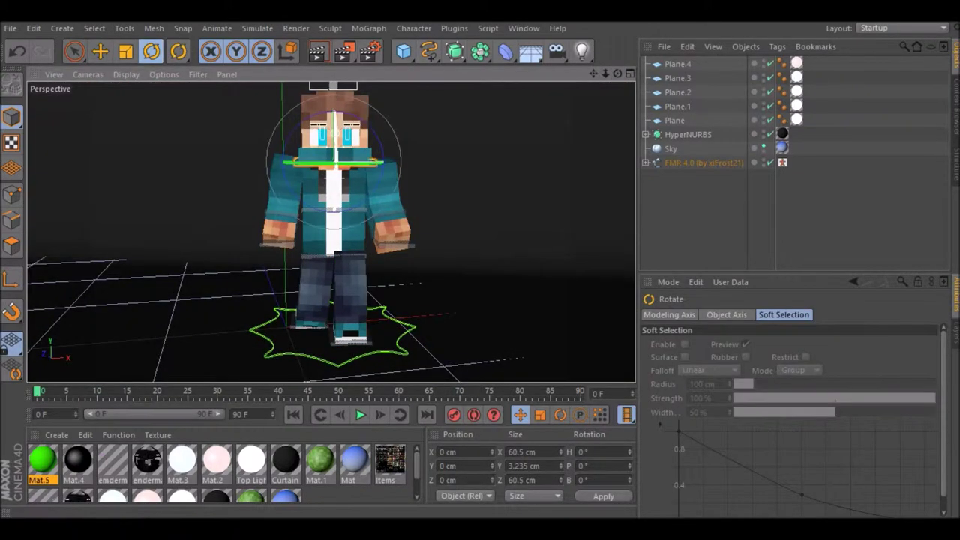
click(703, 162)
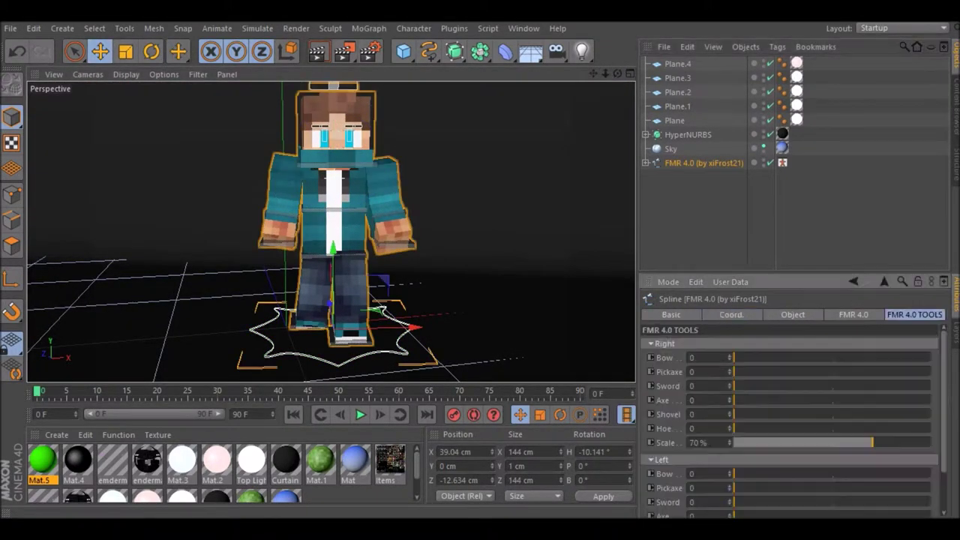
drag(617, 73, 604, 75)
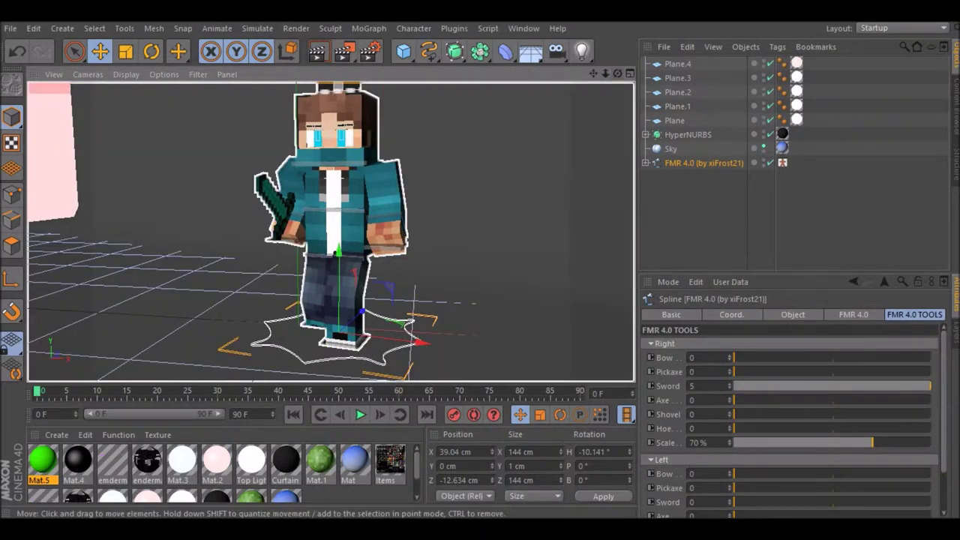
click(335, 161)
key(r)
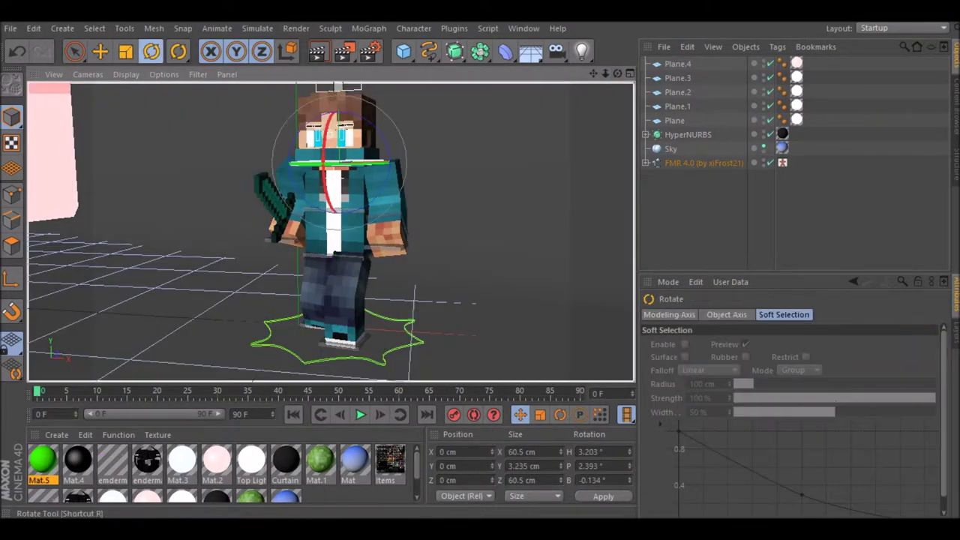
key(e)
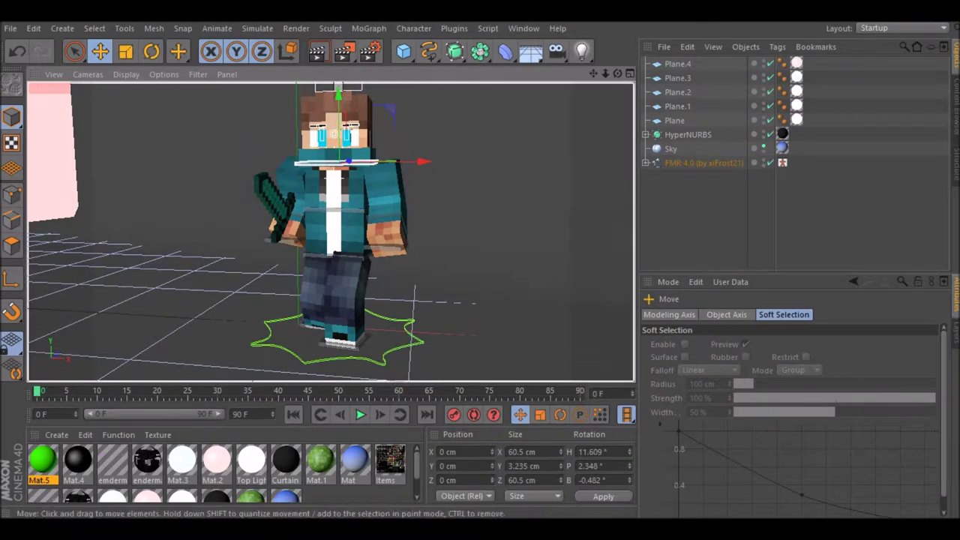
key(shift+F8)
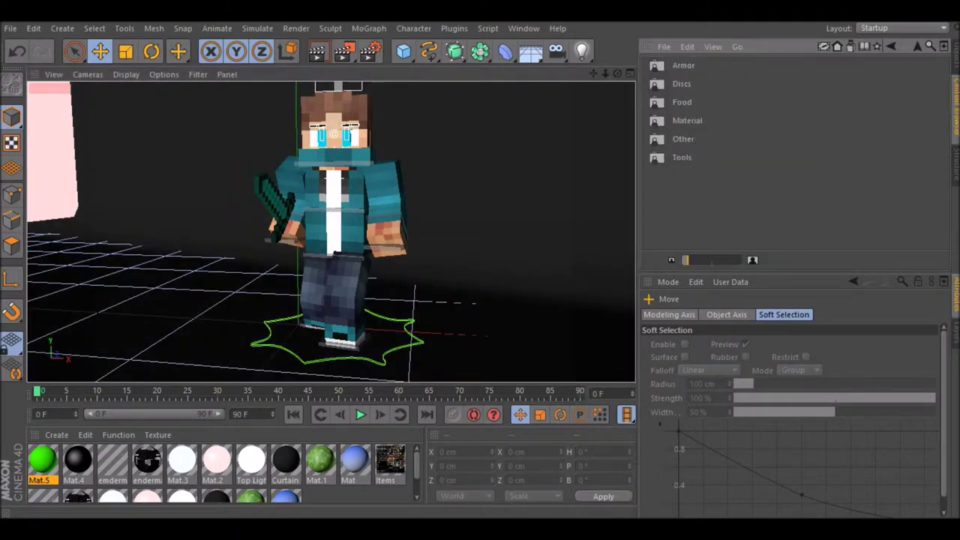
- Load the Diamond model from the Other items folder into the scene
double_click(683, 138)
scroll(794, 150, down, 5)
scroll(793, 150, up, 2)
double_click(688, 208)
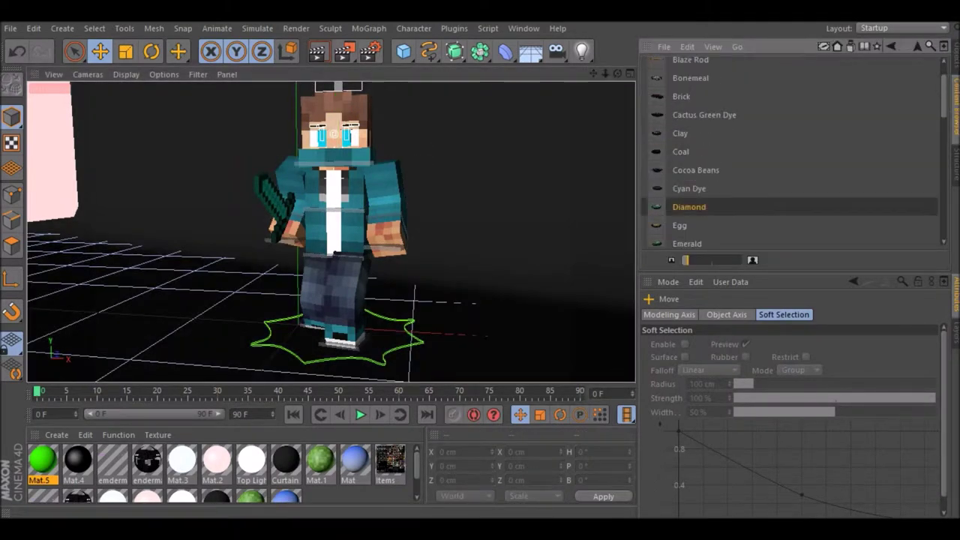
key(shift+F8)
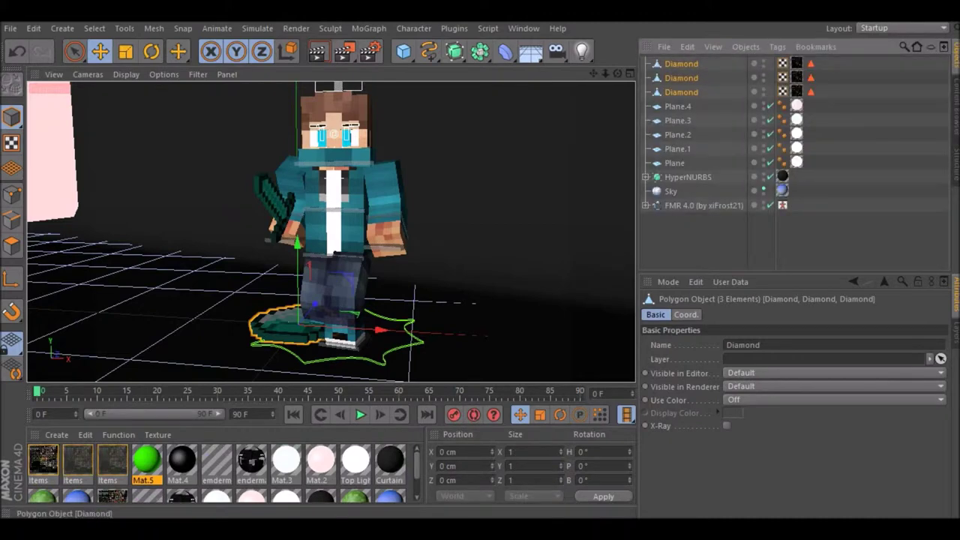
- Stand the diamonds upright and position them around the character
key(r)
drag(315, 341, 285, 290)
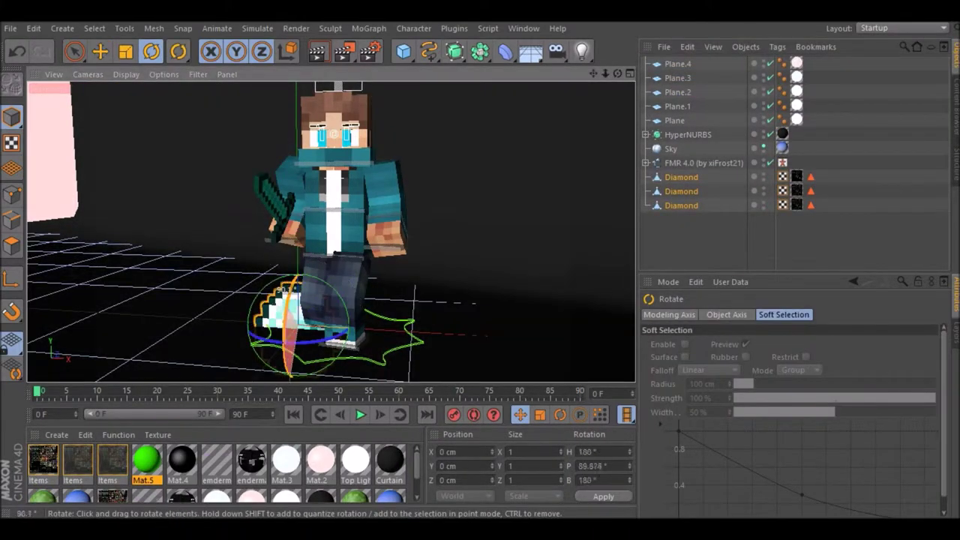
click(100, 51)
drag(315, 323, 488, 251)
mouse_move(225, 248)
mouse_down()
mouse_move(409, 262)
mouse_move(225, 247)
mouse_up()
click(484, 252)
mouse_move(484, 253)
mouse_down()
mouse_move(476, 270)
mouse_move(366, 265)
mouse_up()
- Scale all three diamonds to 0.4 on S.X/Y/Z and raise the left diamond higher
shift+click(681, 205)
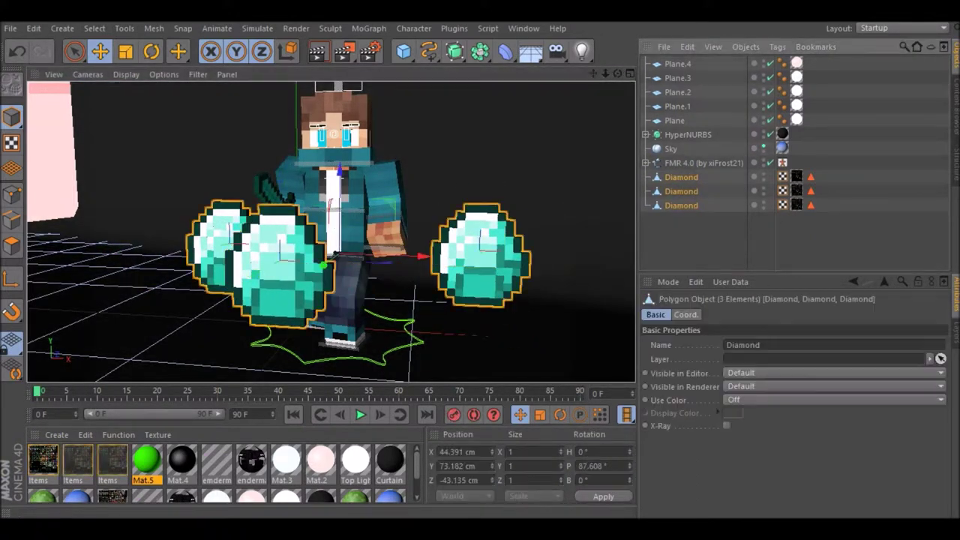
click(686, 314)
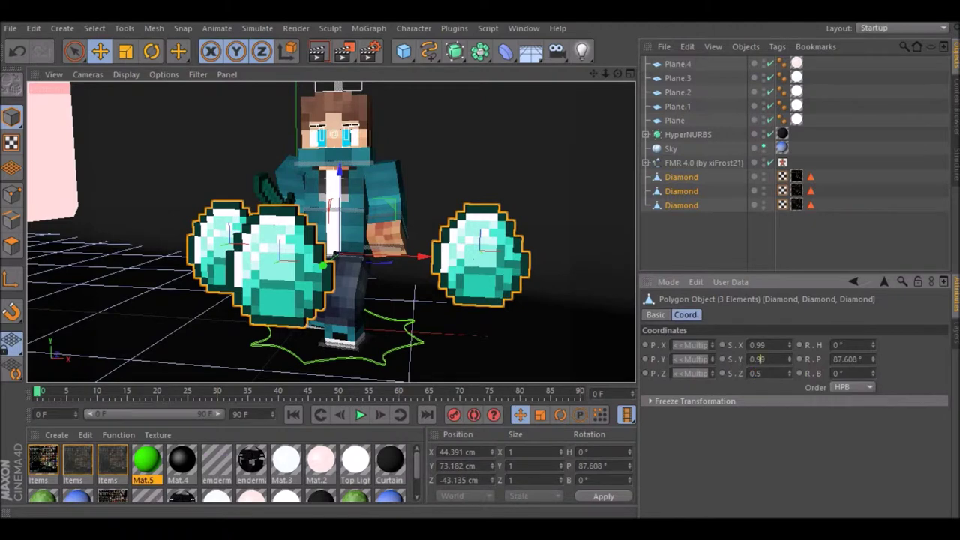
text(0.5)
key(Return)
key(Return)
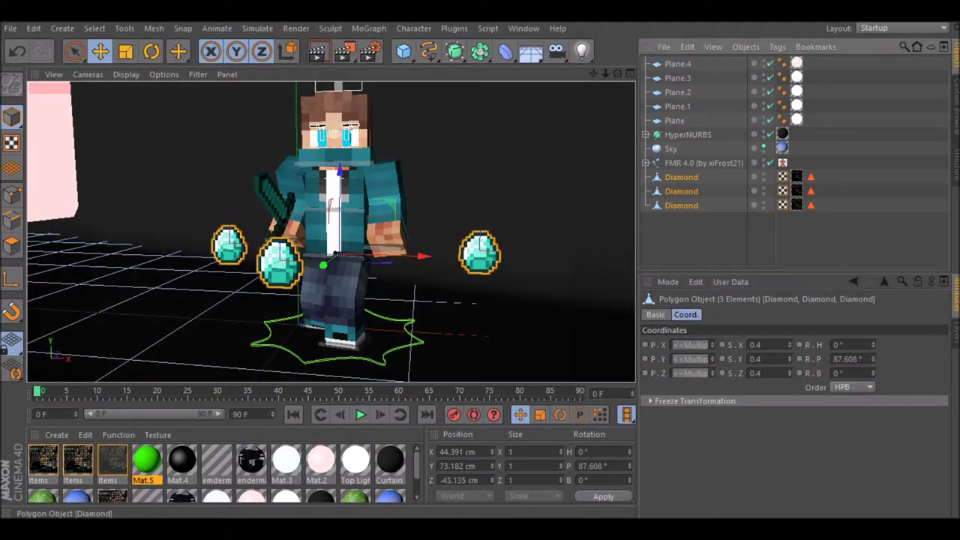
drag(228, 244, 228, 199)
- Tilt the lower diamond about 17°, the upper-left diamond, and the right diamond about 12°, then open the library
click(279, 262)
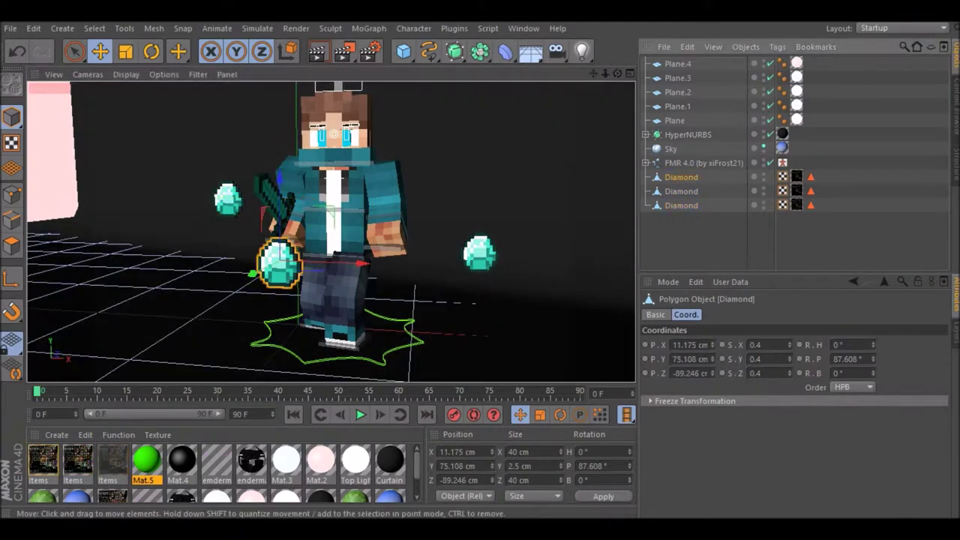
click(151, 50)
drag(266, 231, 249, 228)
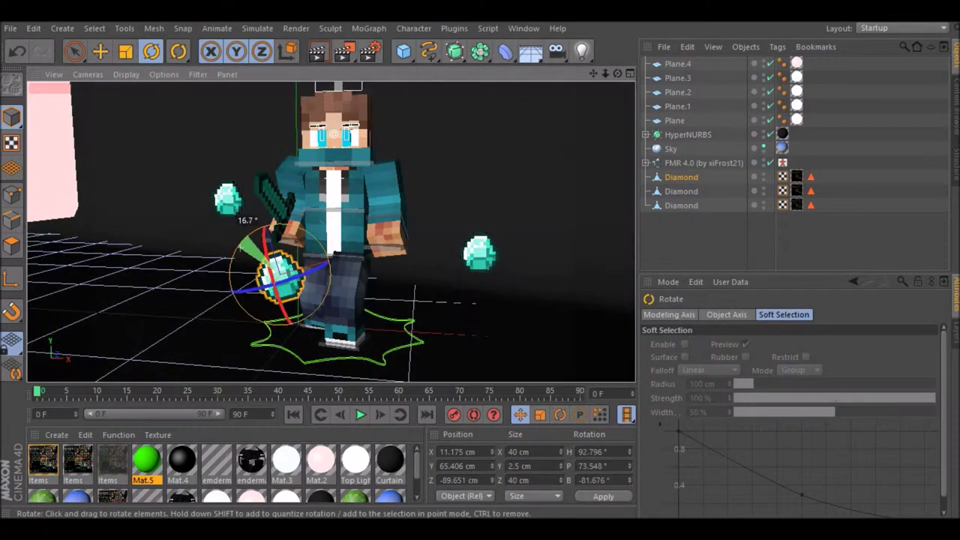
click(228, 196)
drag(228, 156, 216, 159)
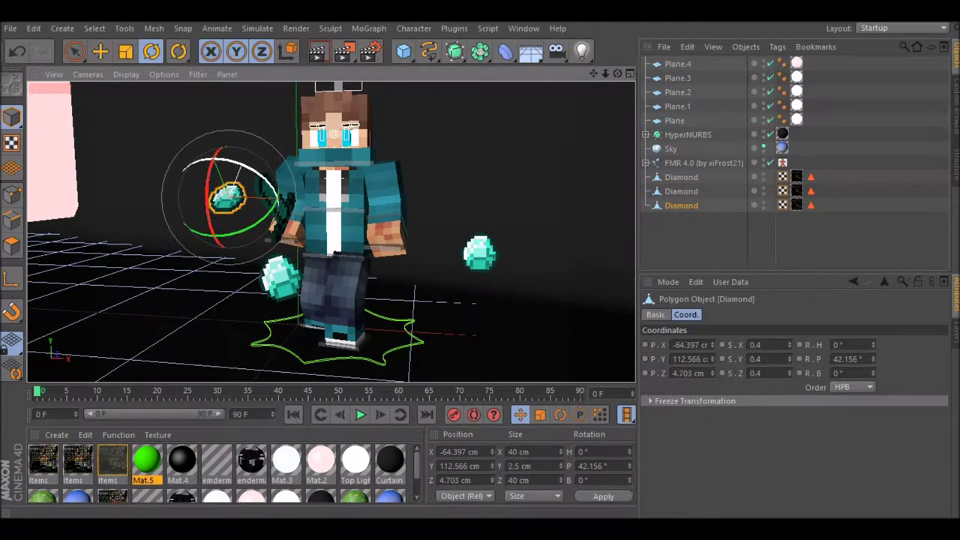
drag(480, 254, 517, 225)
click(956, 97)
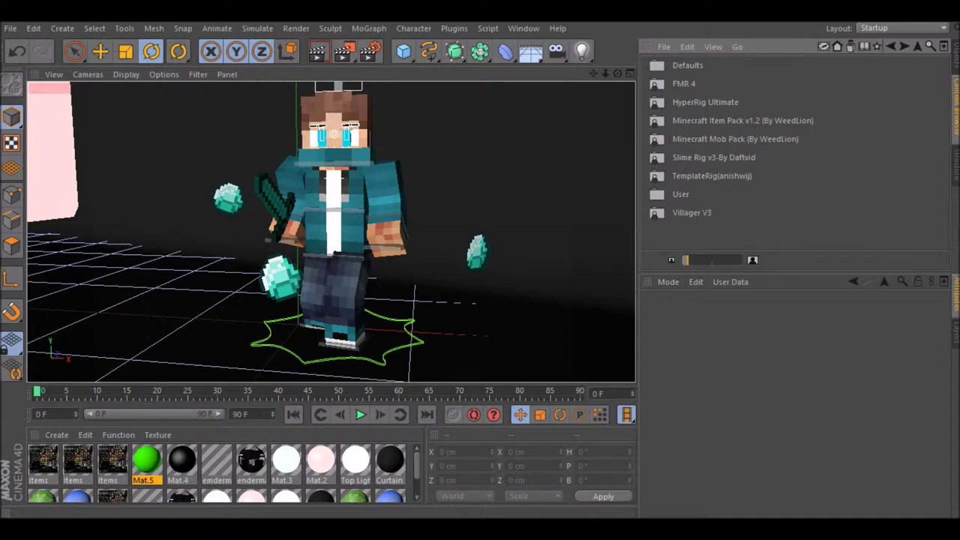
- Load a second FMR 4.0 rig from the FMR 4 folder and turn it about 26.7°, left of the first
double_click(684, 83)
double_click(690, 81)
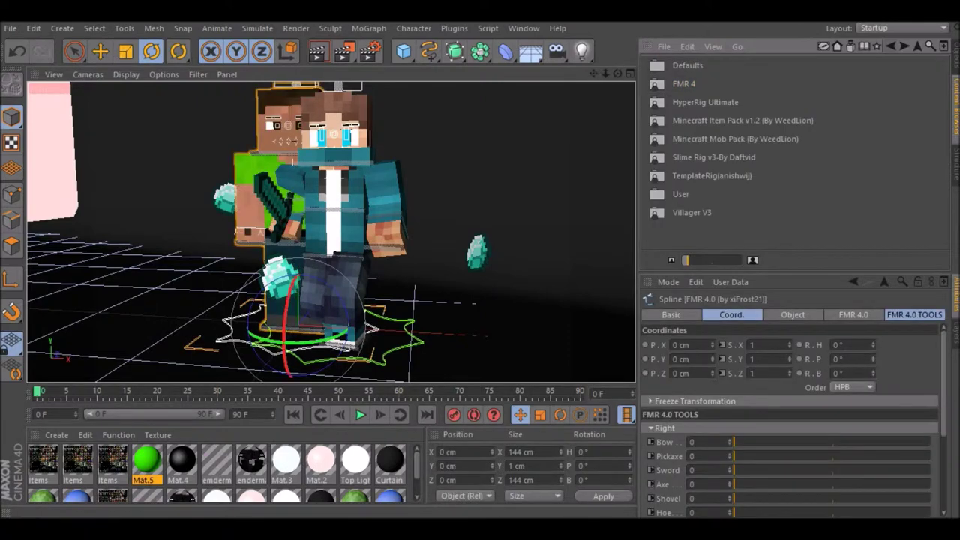
click(956, 71)
key(r)
mouse_move(398, 334)
mouse_down()
mouse_move(361, 342)
mouse_move(225, 334)
mouse_up()
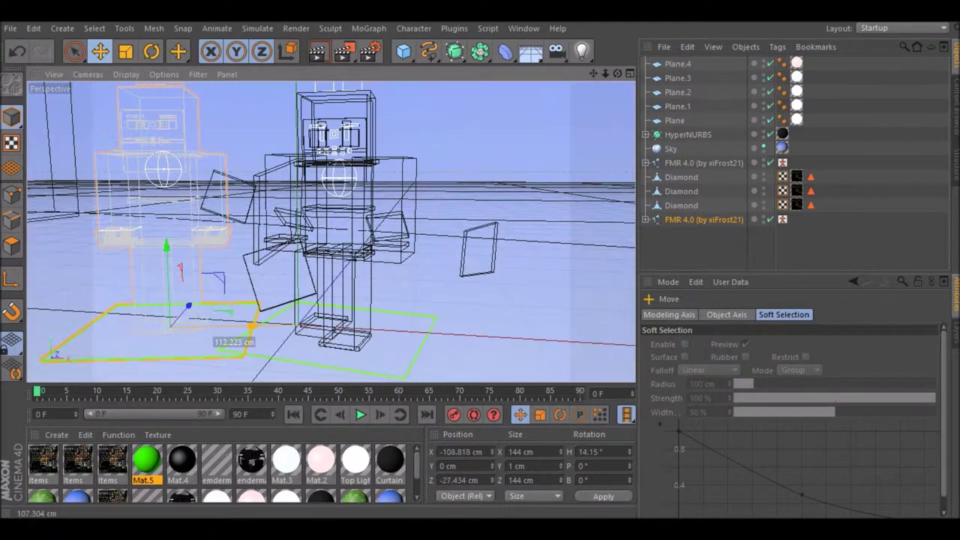
click(151, 50)
drag(180, 188, 160, 169)
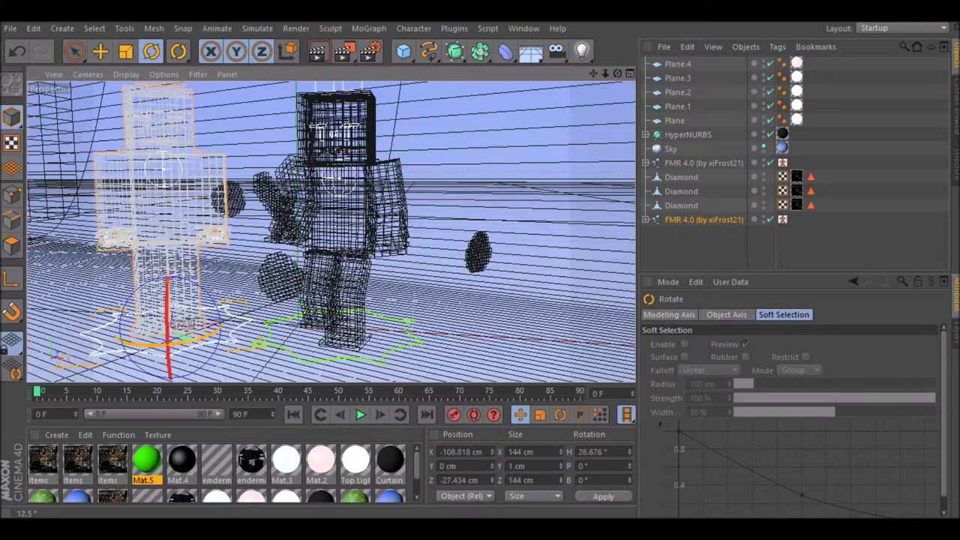
- Load a green-faced, red-hoodie skin file onto the second rig
key(e)
click(159, 169)
click(853, 314)
click(932, 395)
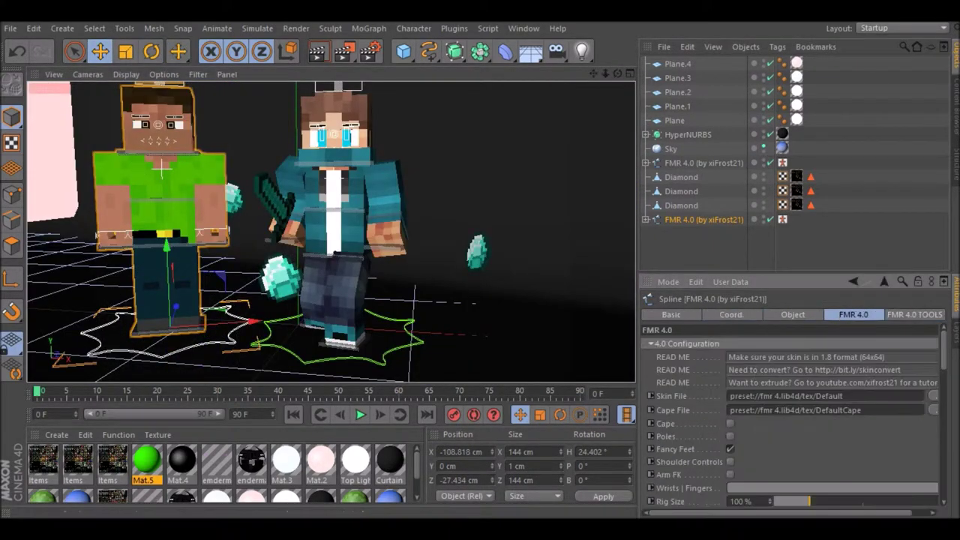
scroll(259, 131, down, 2)
scroll(259, 132, down, 3)
scroll(259, 131, down, 2)
double_click(176, 120)
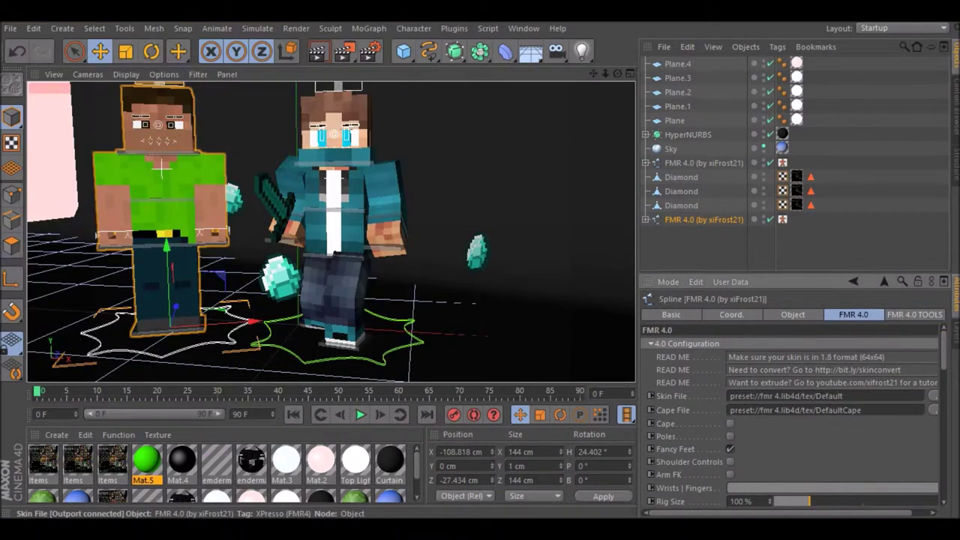
- Shrink the second rig to 62% Rig Size and open its Right Pupil Color swatch
scroll(791, 398, down, 3)
scroll(791, 397, down, 2)
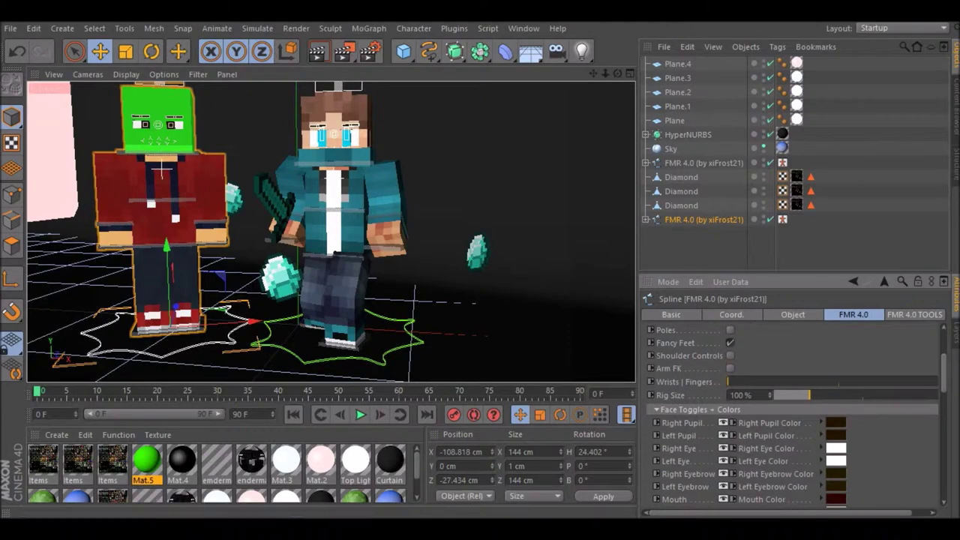
scroll(795, 395, down, 3)
drag(804, 395, 779, 396)
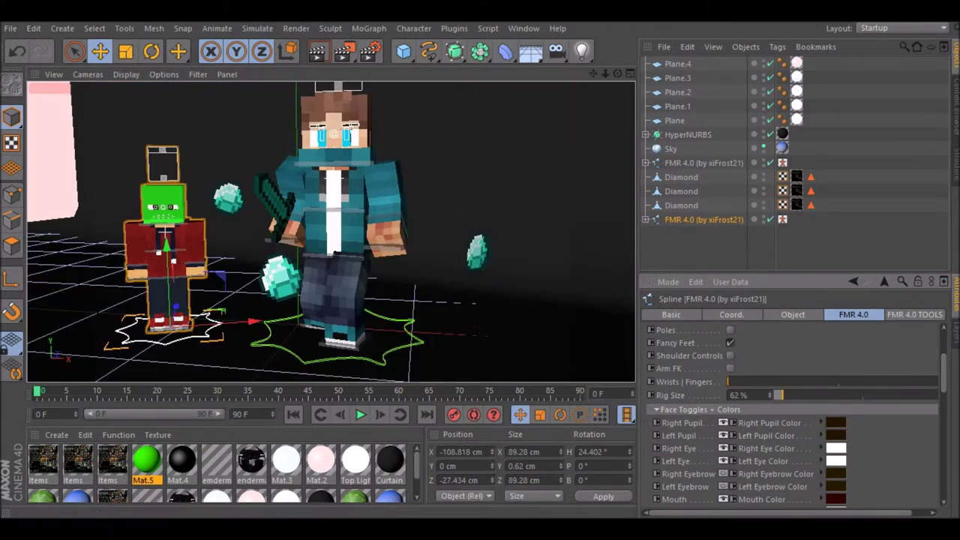
scroll(836, 375, down, 1)
scroll(836, 374, down, 1)
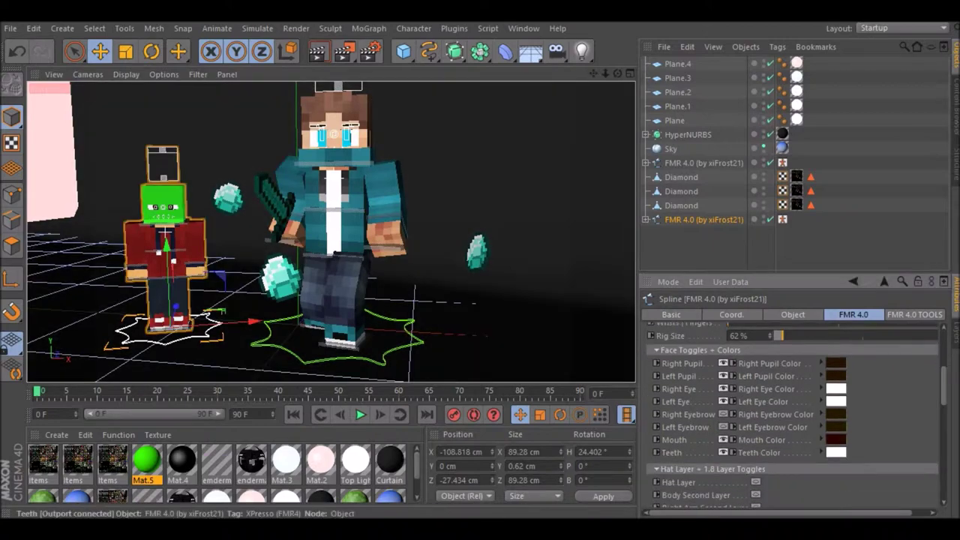
click(836, 363)
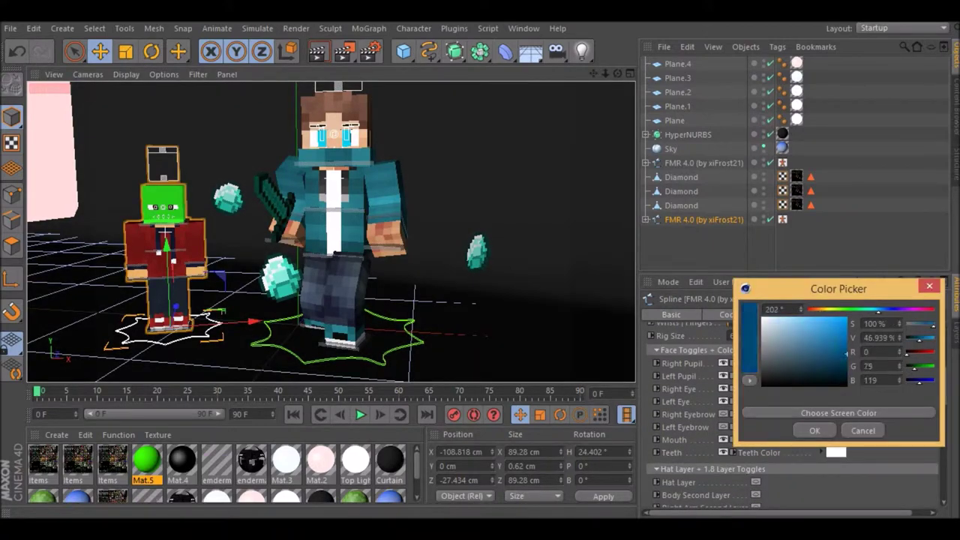
- Confirm blue for the pupil, zoom onto the green face, and adjust both eyelids' vertical positions
click(814, 431)
drag(593, 74, 331, 233)
drag(347, 150, 346, 126)
click(705, 314)
click(682, 359)
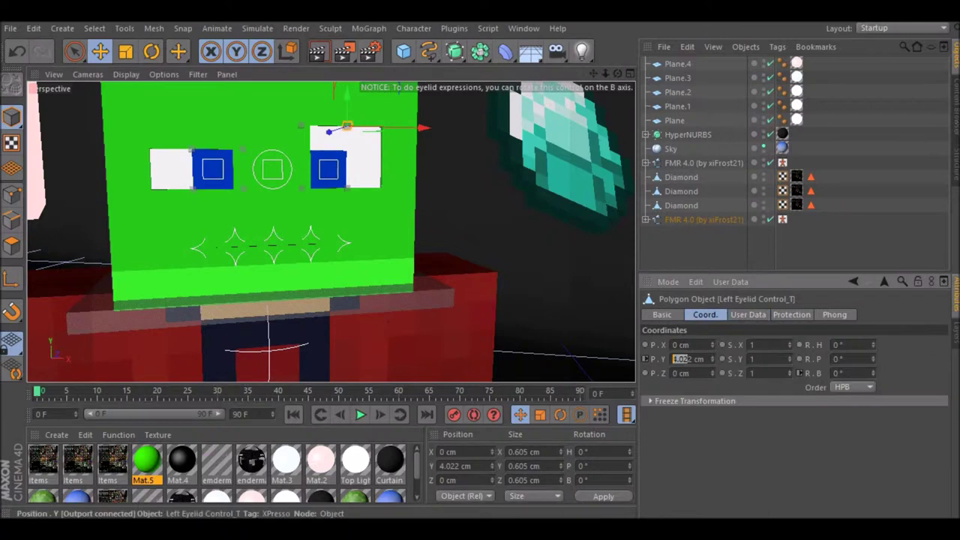
click(192, 148)
click(682, 359)
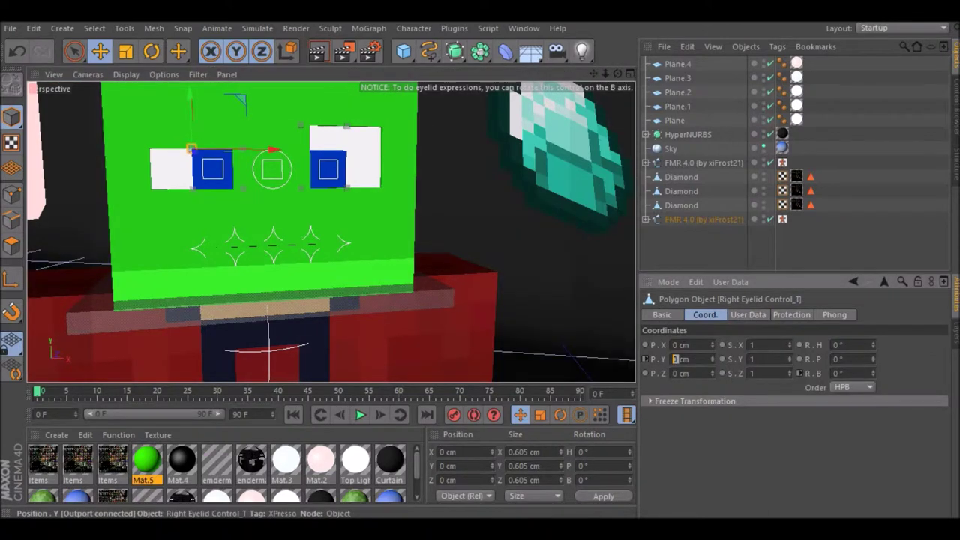
- Reselect the green-faced rig, open its face colour settings, and select the right pupil control
click(465, 315)
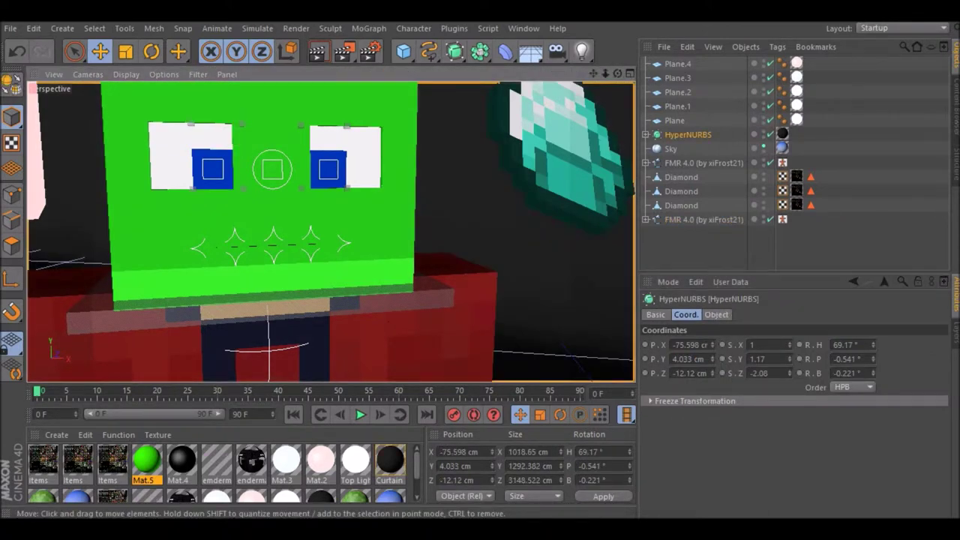
click(317, 366)
click(854, 314)
scroll(788, 405, down, 2)
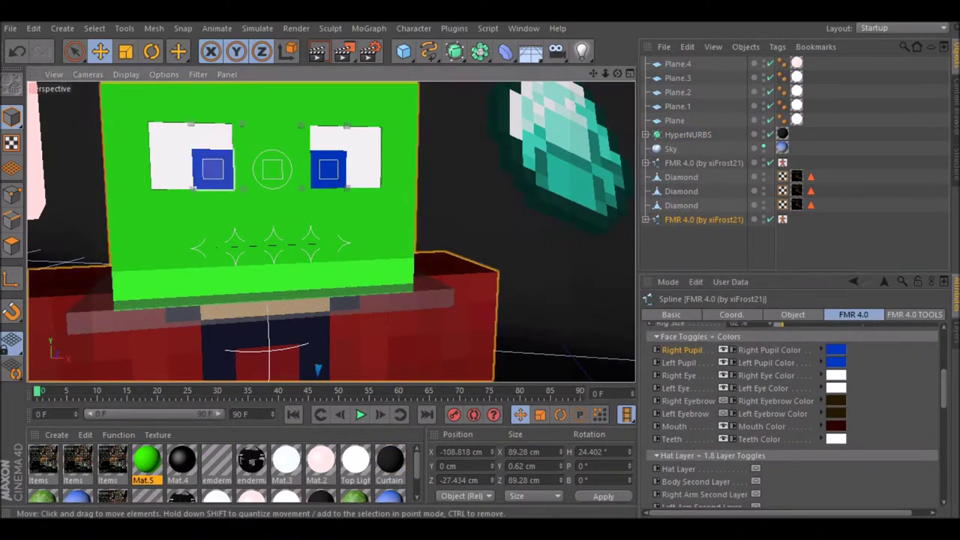
click(212, 169)
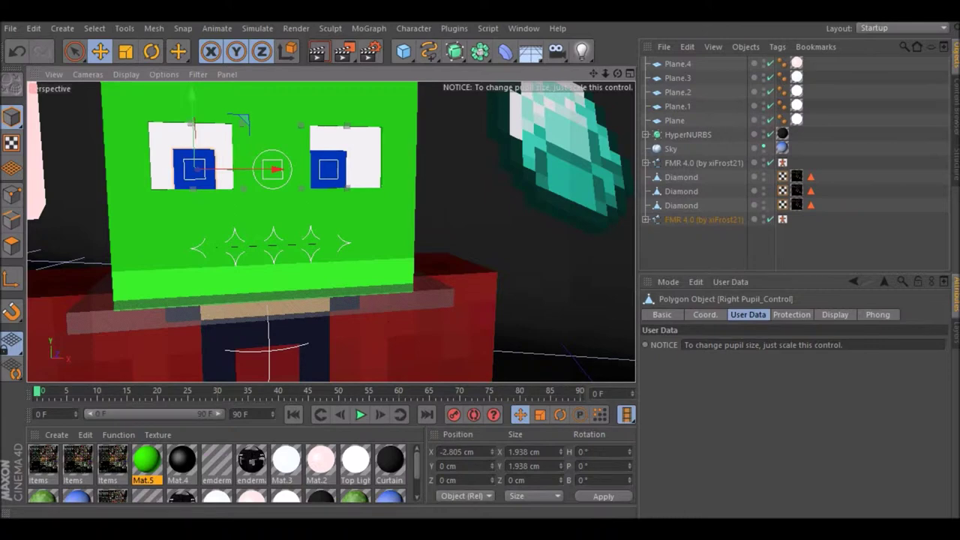
click(688, 134)
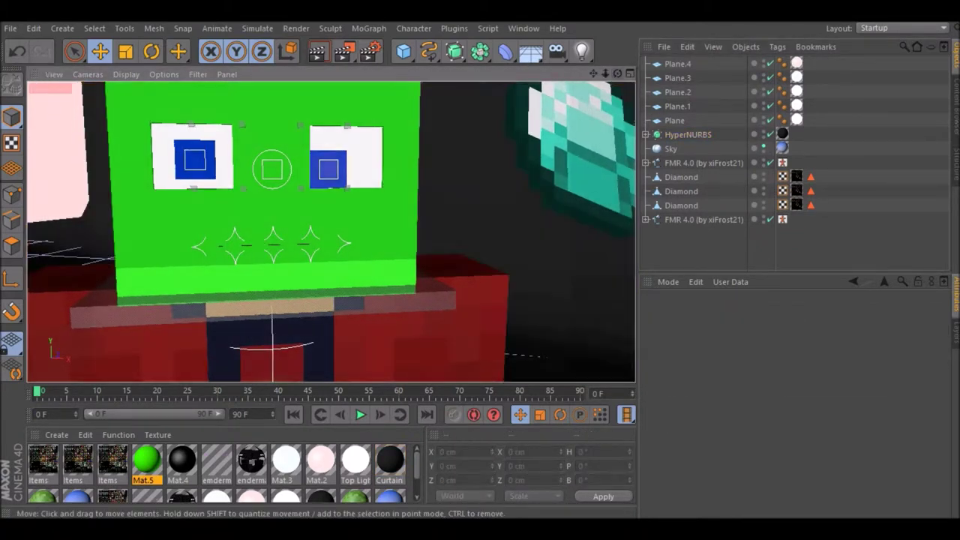
click(703, 219)
- Review the rig's Face Toggles + Colors and coordinate values, switching between rig and HyperNURBS
scroll(787, 412, down, 5)
scroll(788, 413, down, 1)
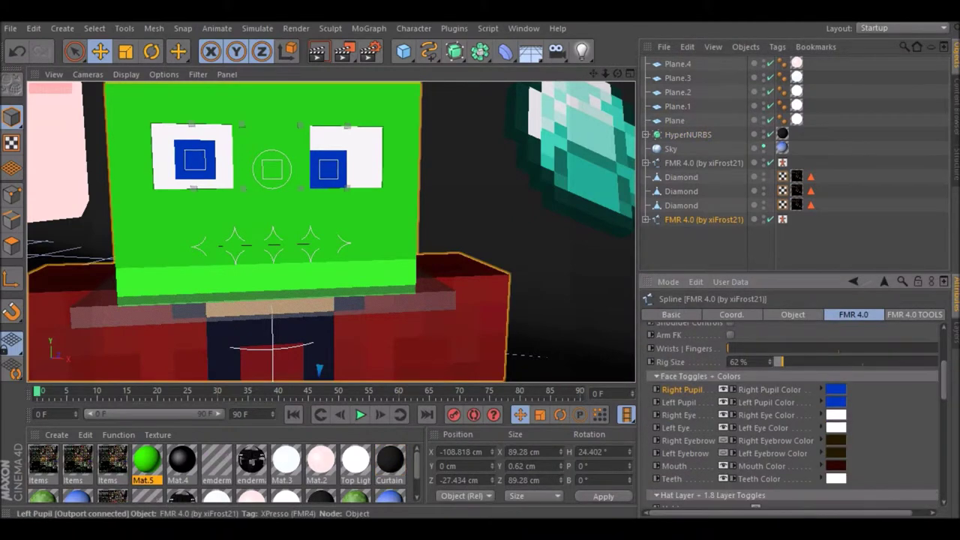
click(687, 134)
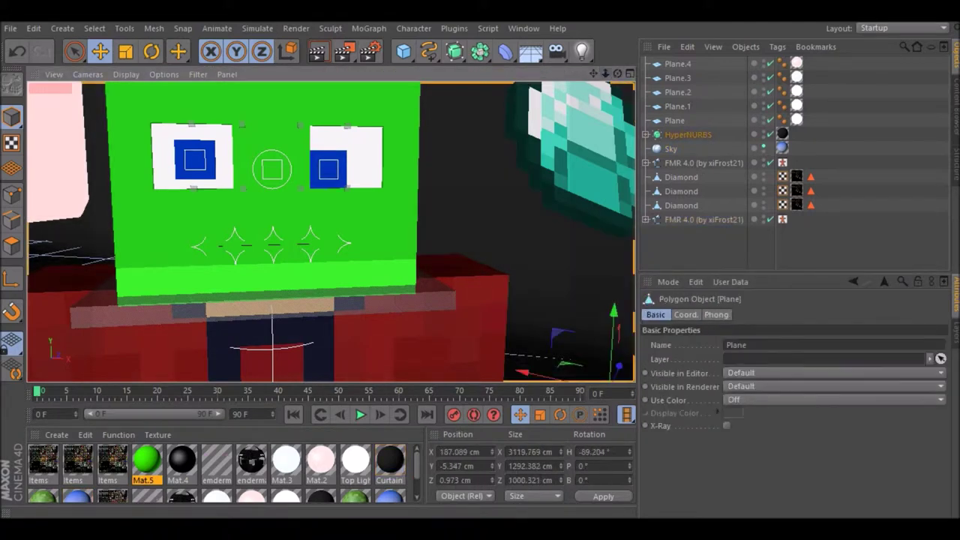
scroll(329, 233, up, 5)
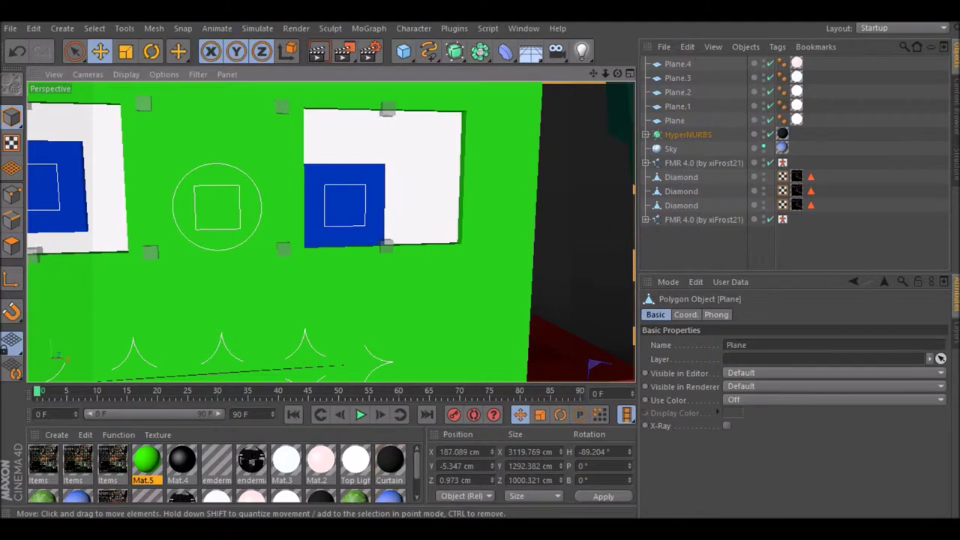
scroll(329, 232, down, 5)
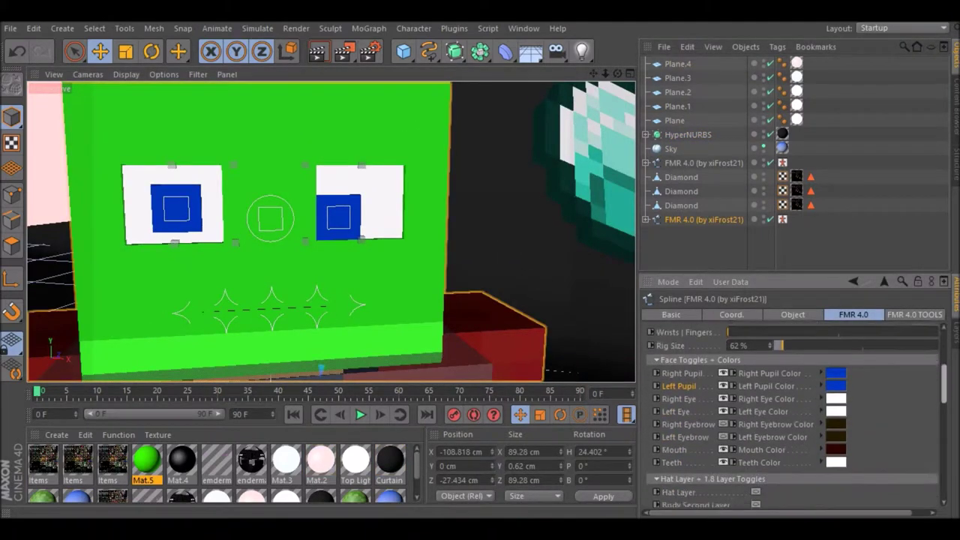
scroll(793, 413, down, 3)
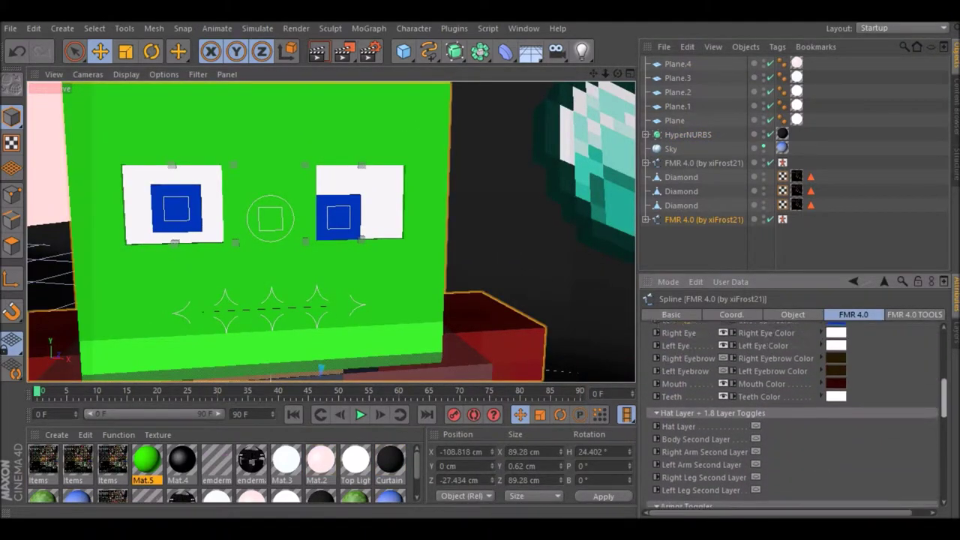
scroll(792, 413, down, 1)
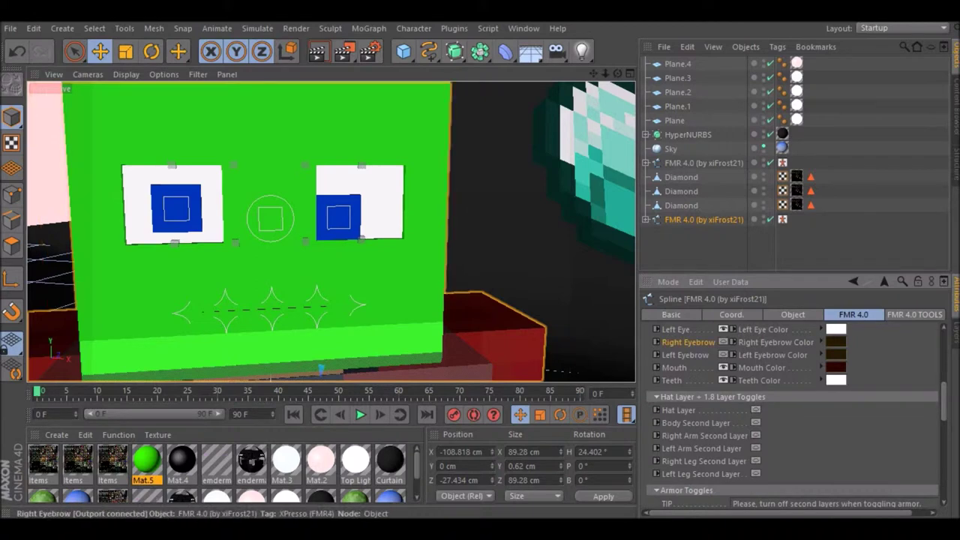
click(731, 314)
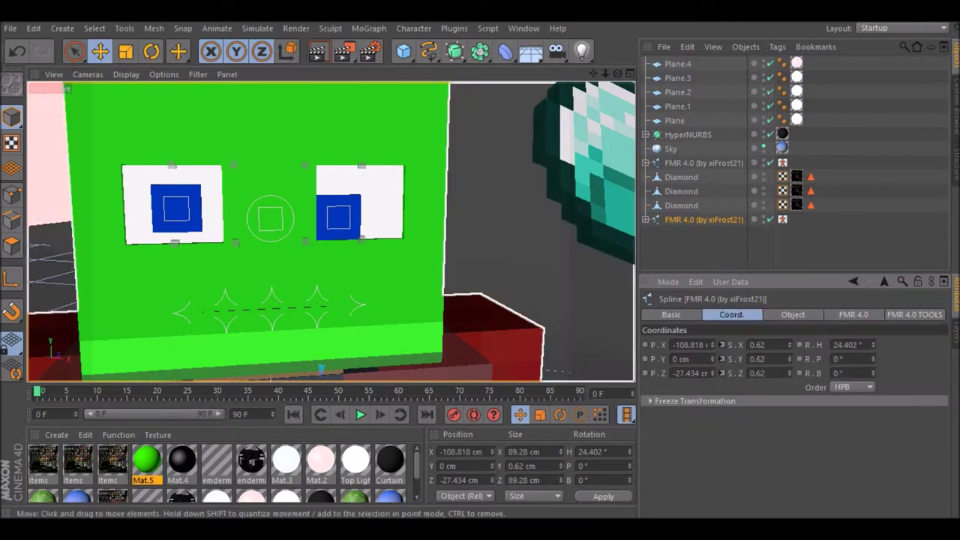
click(687, 135)
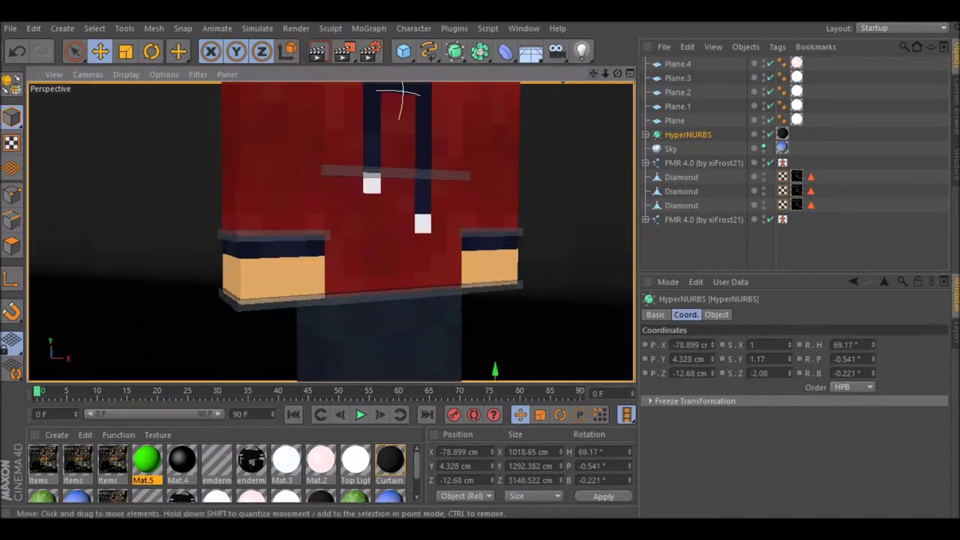
- Raise the small rig's hand goal and tilt its waist by about −13.9 degrees
click(289, 275)
drag(290, 275, 278, 225)
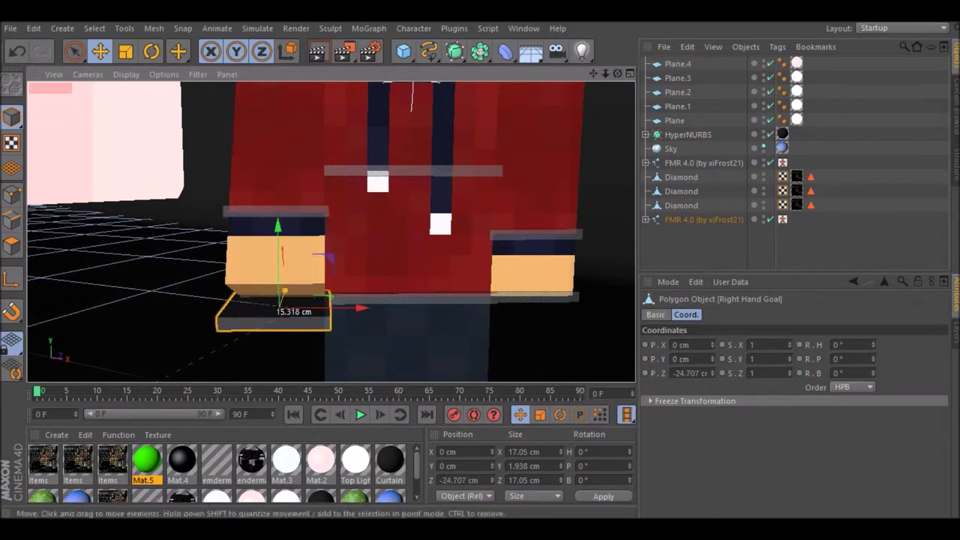
key(r)
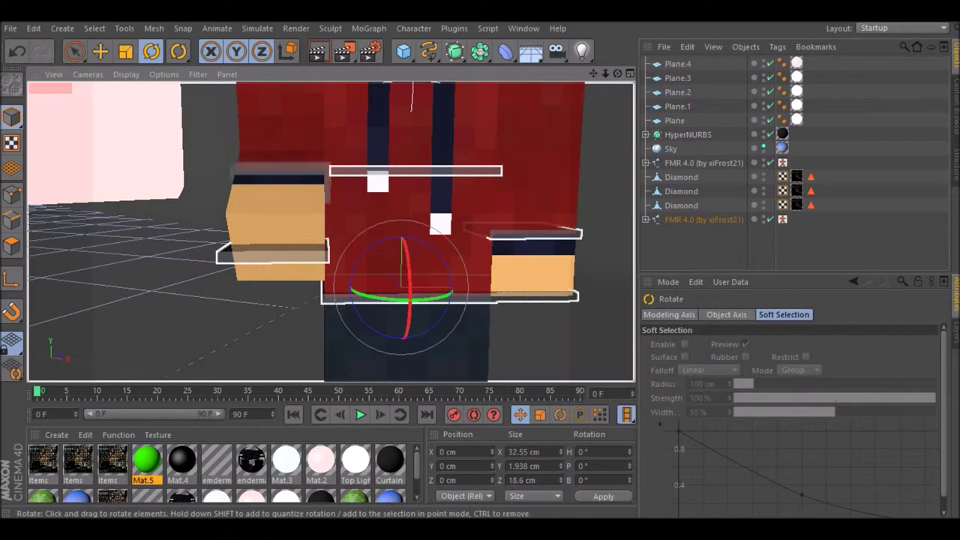
drag(384, 243, 360, 255)
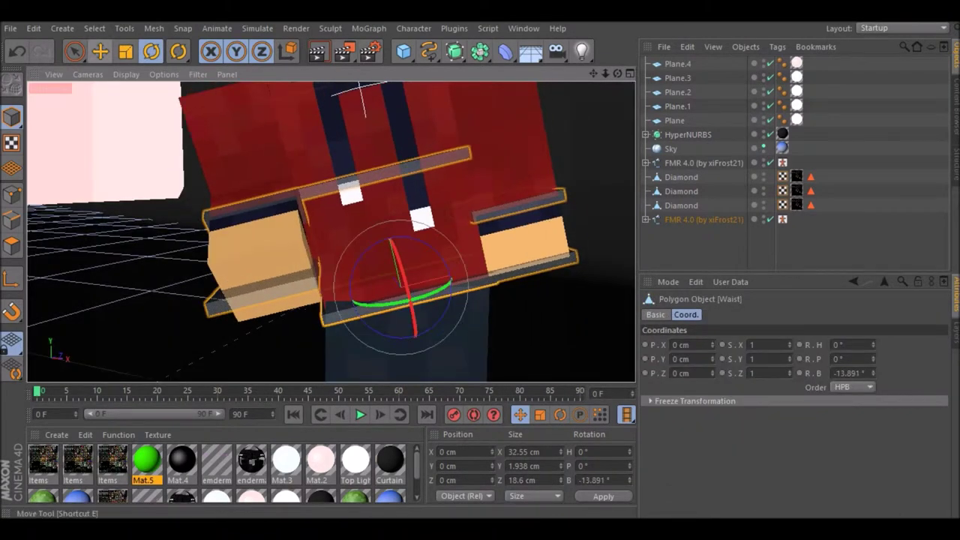
key(e)
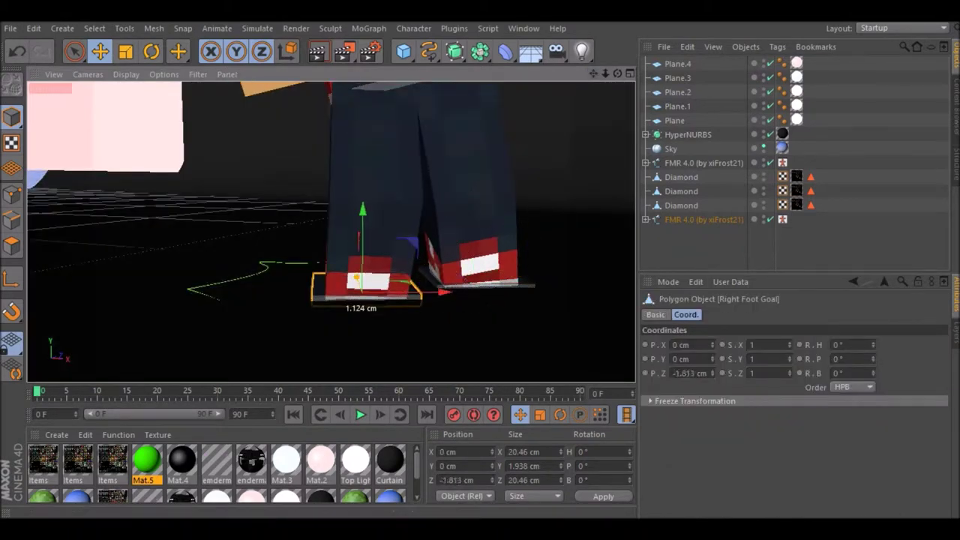
- Slide the whole green-faced rig over beside the sword character
scroll(329, 230, down, 5)
click(350, 211)
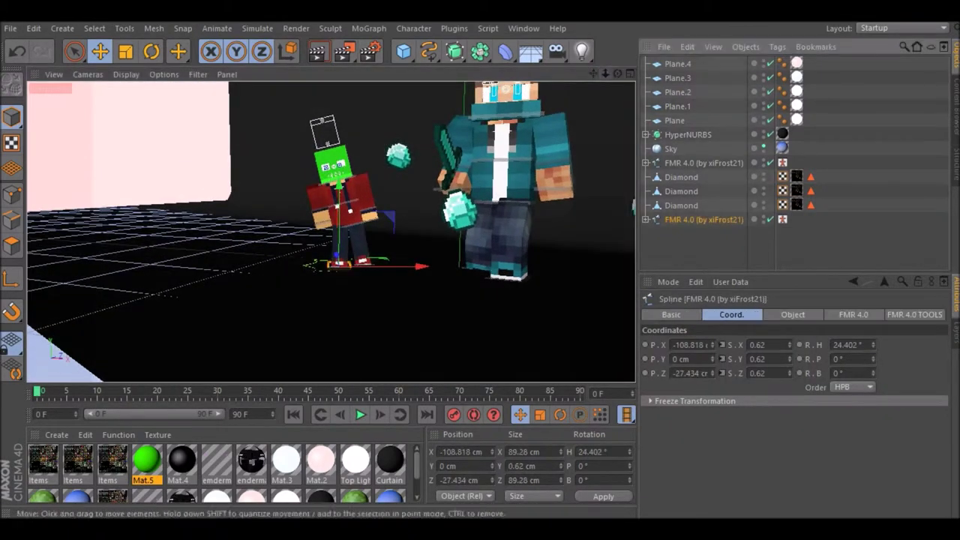
drag(418, 265, 517, 266)
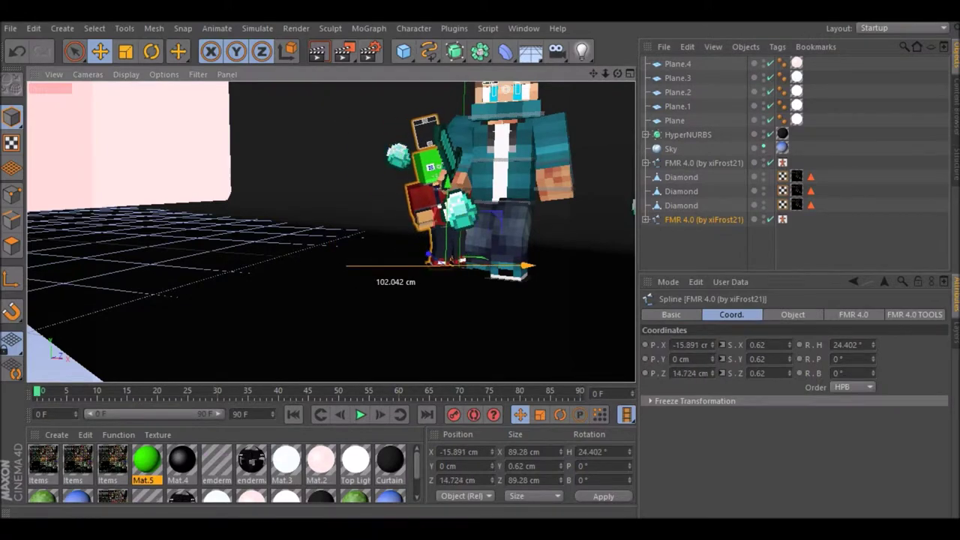
- Raise the small rig's right hand goal up and back, then reselect the whole rig
scroll(332, 231, up, 2)
scroll(332, 231, up, 2)
scroll(332, 231, up, 2)
scroll(333, 230, up, 2)
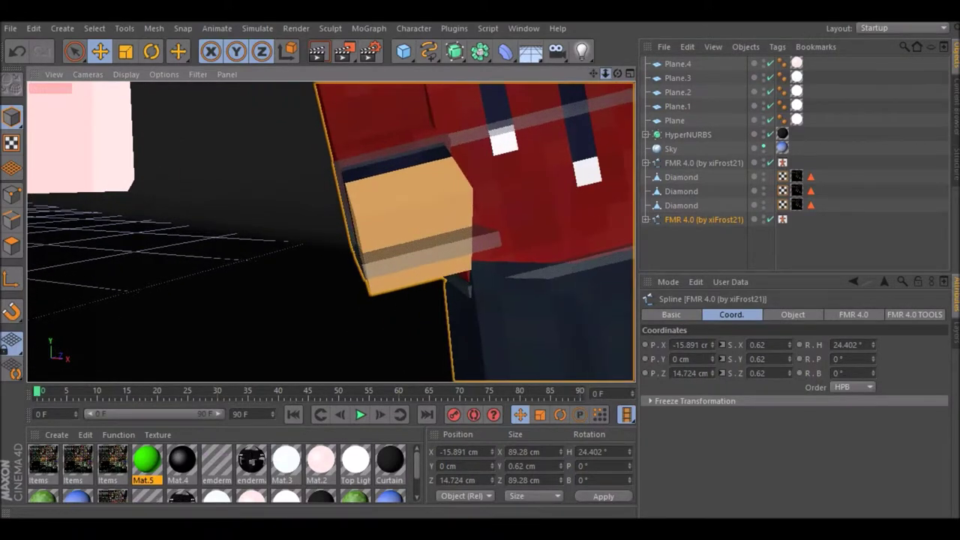
scroll(332, 230, down, 2)
scroll(332, 230, down, 2)
drag(459, 318, 450, 347)
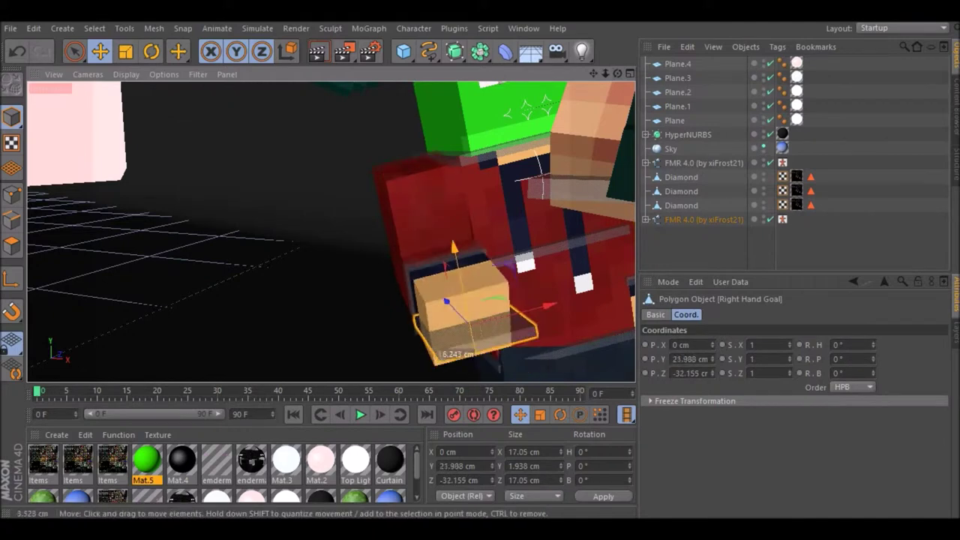
mouse_move(450, 347)
mouse_down()
mouse_move(480, 270)
mouse_move(330, 233)
mouse_up()
click(331, 232)
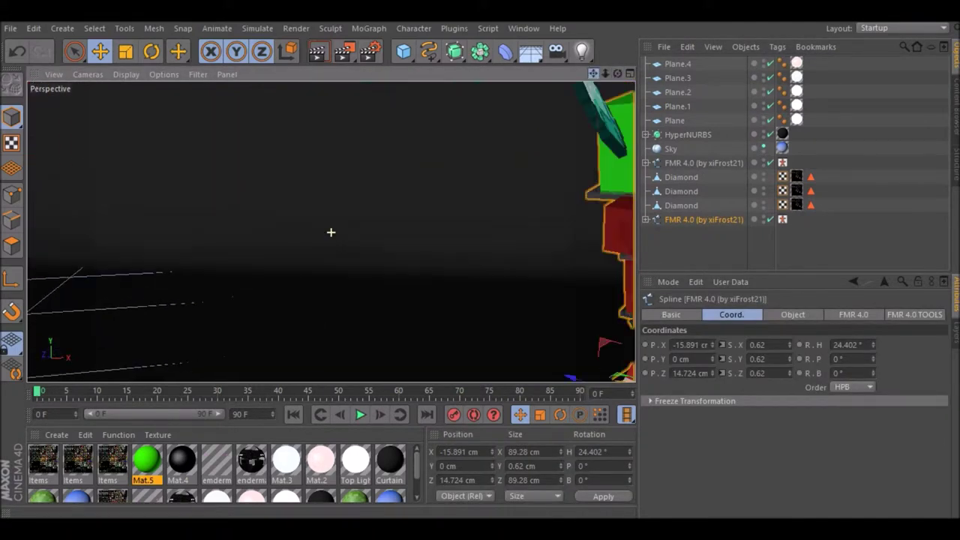
- Select the rig's lip sync control and shift its expression control to change the smile
key(ctrl+z)
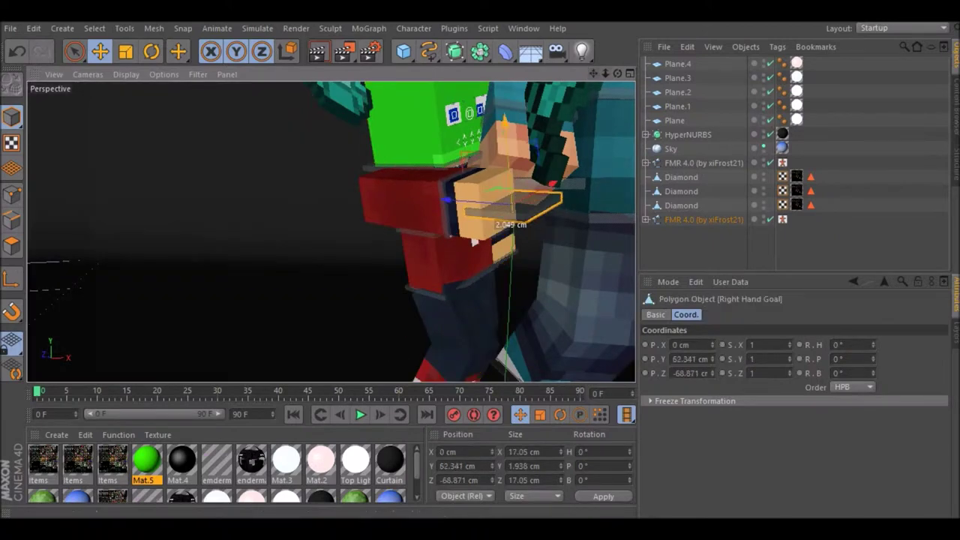
mouse_move(419, 225)
alt+mouse_down()
mouse_move(330, 229)
mouse_move(390, 165)
mouse_move(390, 127)
alt+mouse_up()
click(403, 147)
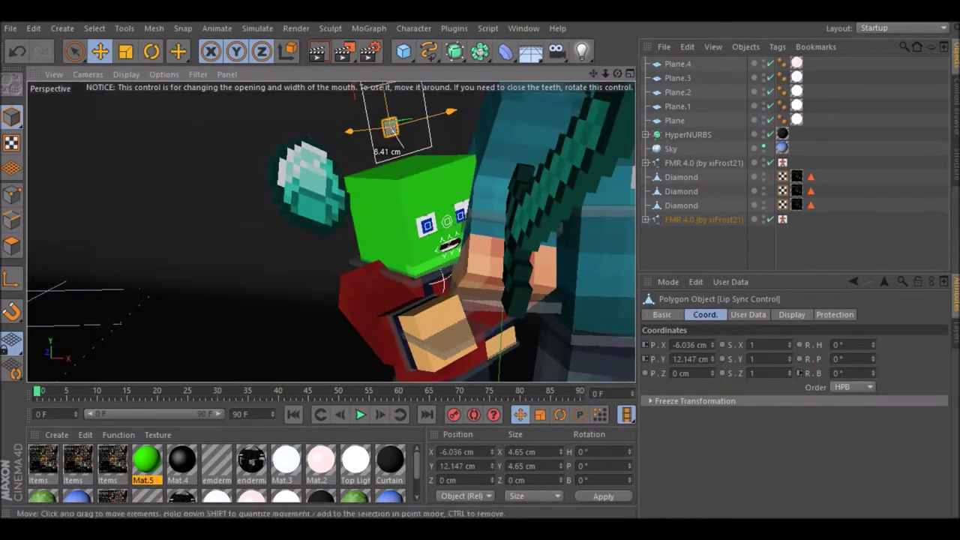
mouse_move(443, 281)
alt+mouse_down()
mouse_move(375, 247)
mouse_move(352, 195)
alt+mouse_up()
click(335, 159)
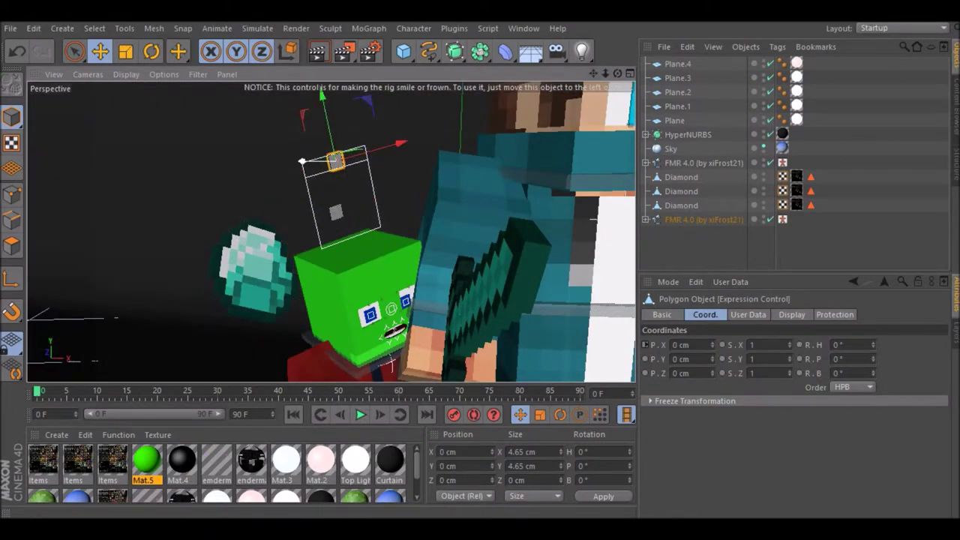
drag(335, 160, 320, 161)
mouse_move(307, 120)
alt+mouse_down()
mouse_move(347, 102)
mouse_move(225, 195)
mouse_move(248, 195)
alt+mouse_up()
- Nudge the small rig along X and shift its right hand goal about 5 cm along X
click(199, 216)
mouse_move(330, 358)
mouse_down()
mouse_move(352, 357)
mouse_move(314, 255)
mouse_up()
click(302, 249)
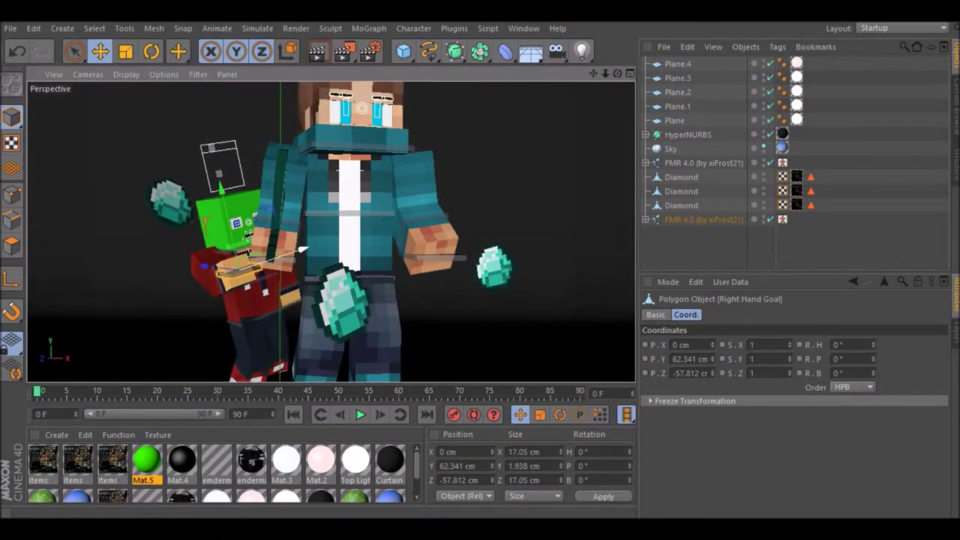
drag(259, 264, 263, 263)
click(221, 169)
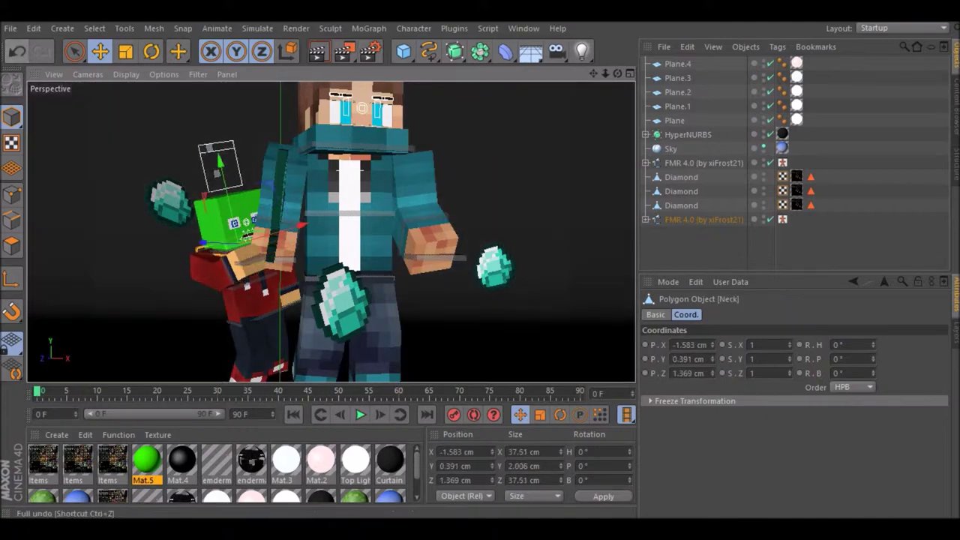
click(214, 256)
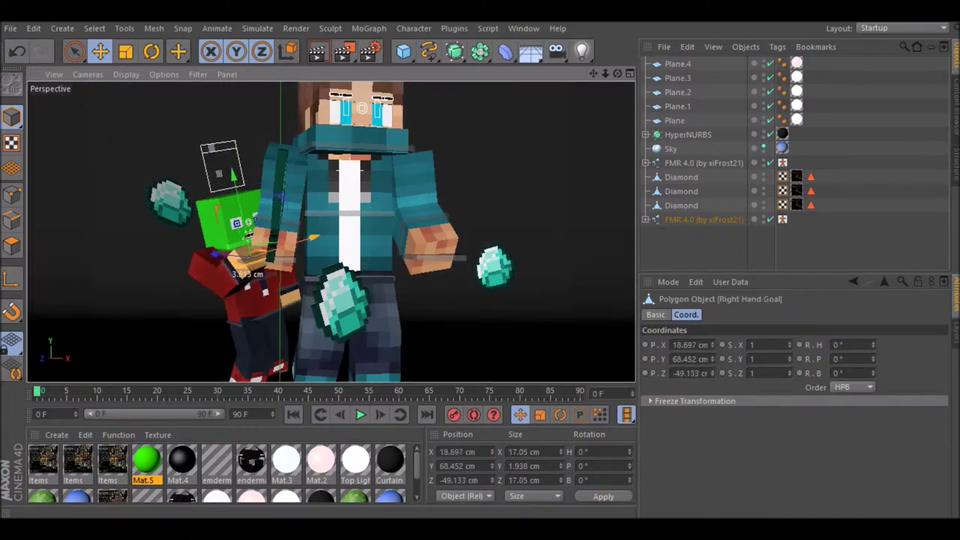
drag(233, 269, 247, 267)
mouse_move(315, 247)
alt+mouse_down()
mouse_move(352, 232)
mouse_move(330, 232)
alt+mouse_up()
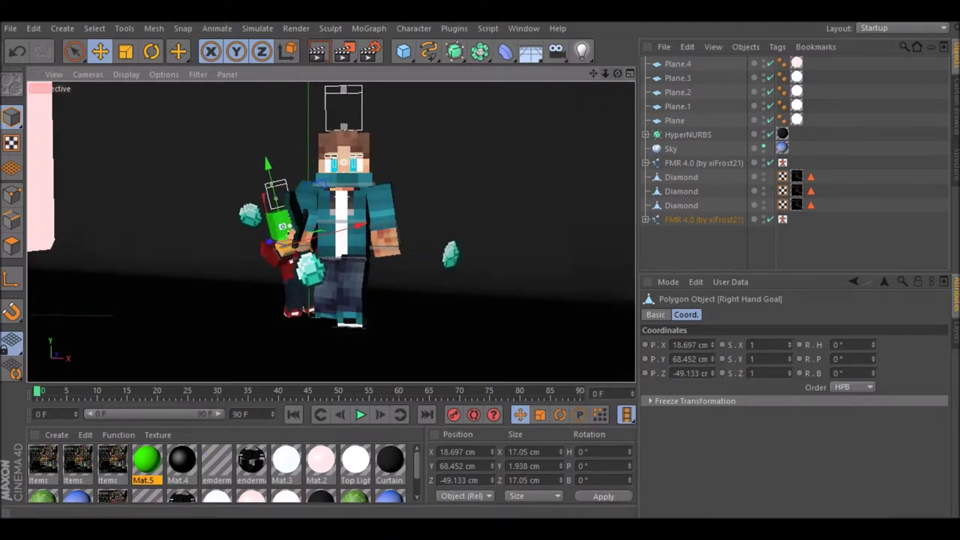